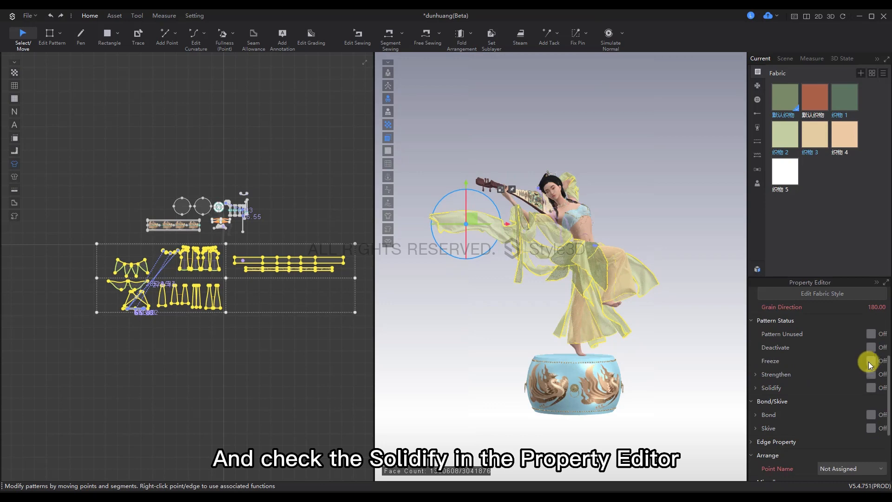
# - Turn on Solidify for the selected skirt and streamer patterns and check the body for pins from all sides
pyautogui.click(871, 388)
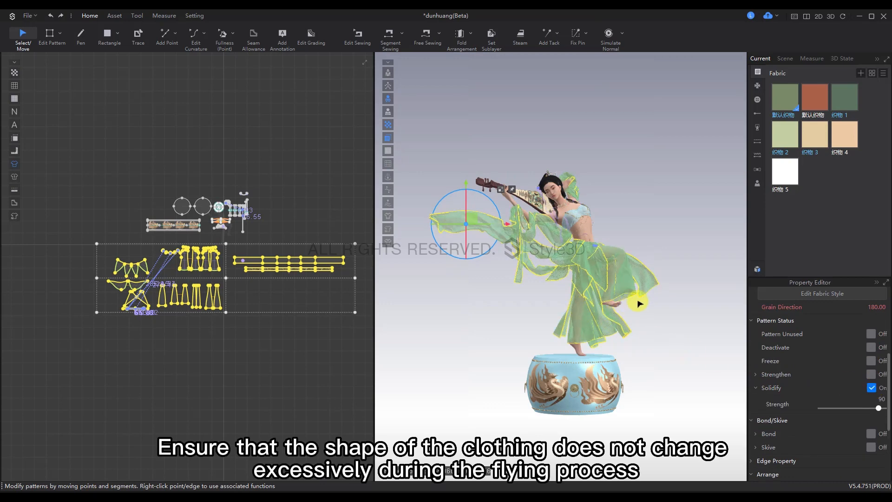
pyautogui.click(692, 318)
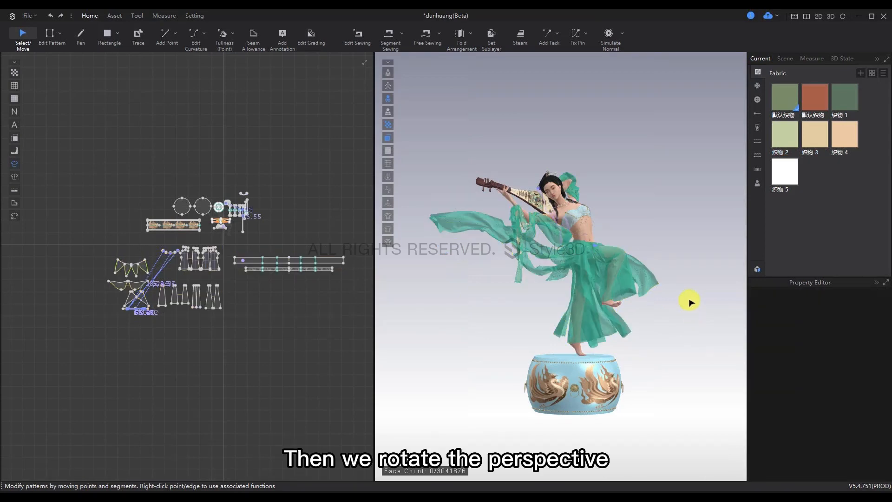
pyautogui.moveTo(689, 299); pyautogui.dragTo(473, 300, button='right')
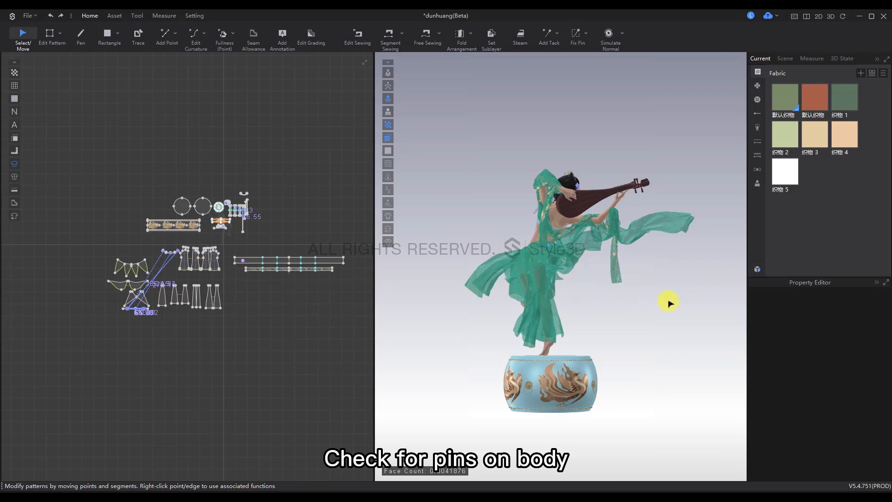
pyautogui.moveTo(675, 303); pyautogui.dragTo(479, 312, button='right')
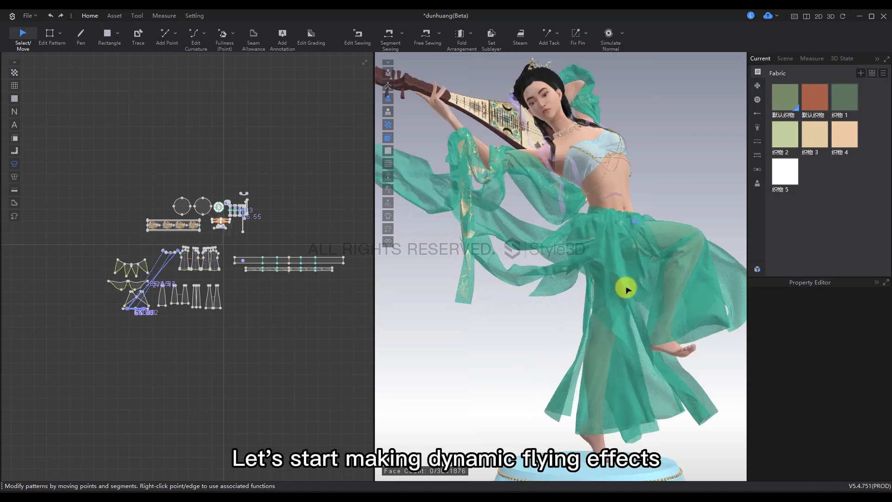
pyautogui.moveTo(623, 287); pyautogui.dragTo(605, 290, button='right')
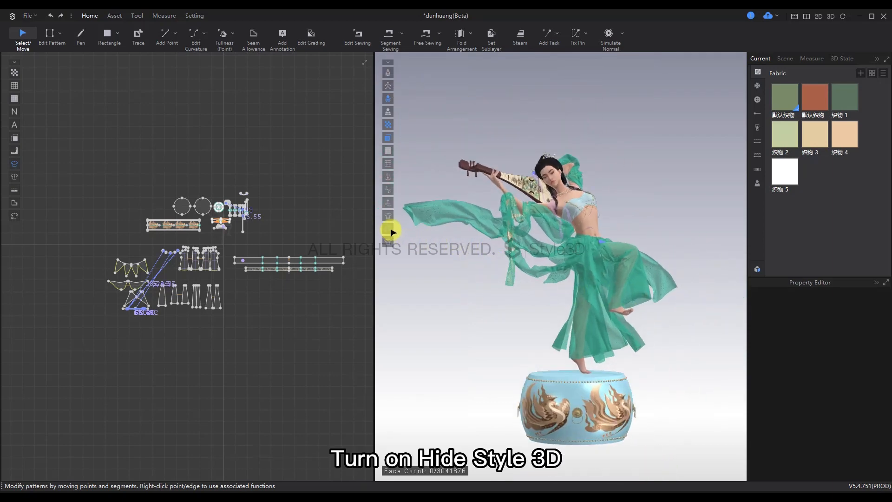
# - Hide the 3D function color style and activate the spherical wind controller beside the model
pyautogui.click(388, 228)
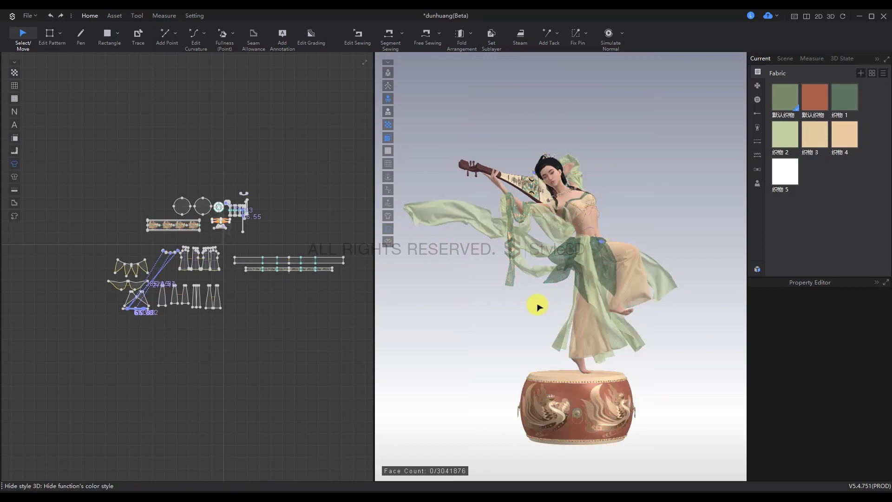
pyautogui.click(778, 58)
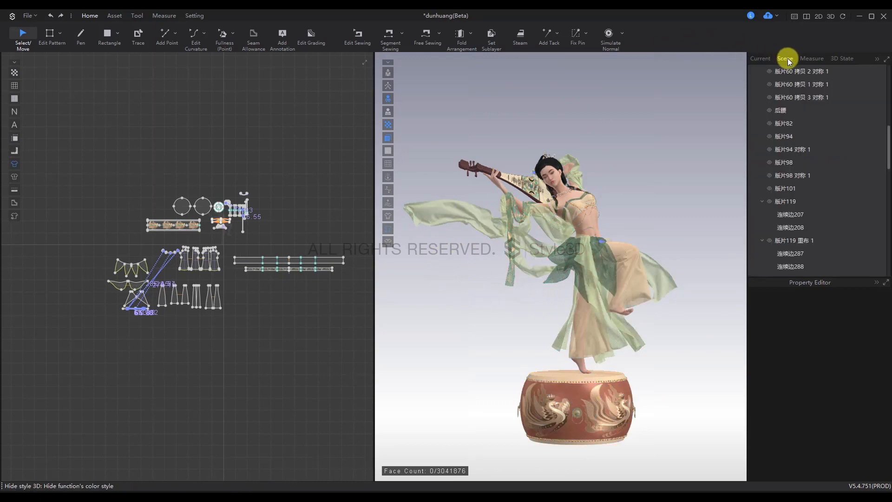
pyautogui.scroll(5, 792, 76)
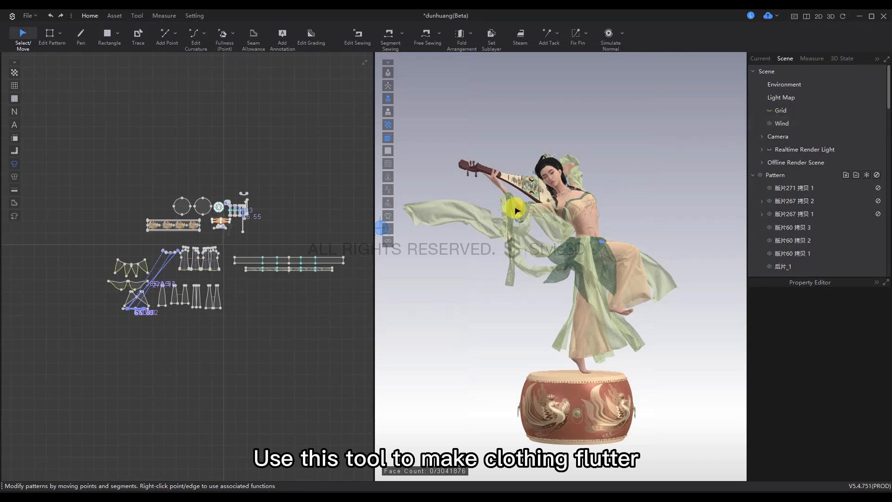
pyautogui.click(379, 229)
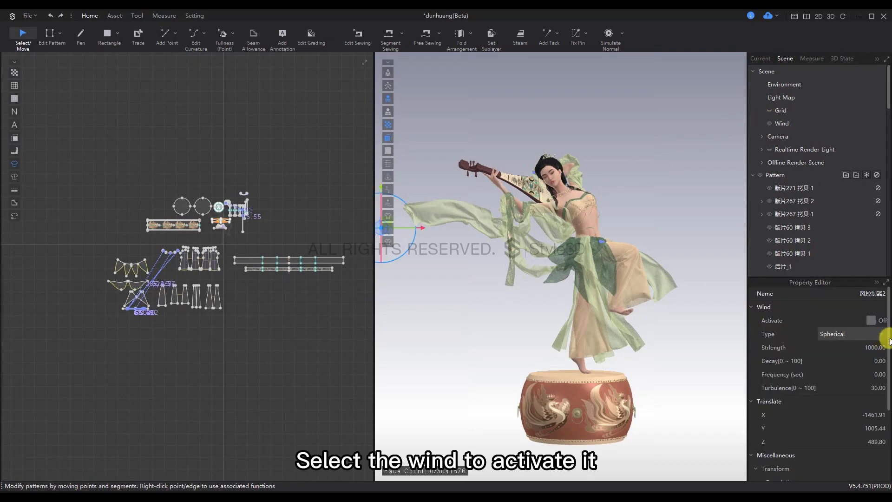
pyautogui.click(871, 320)
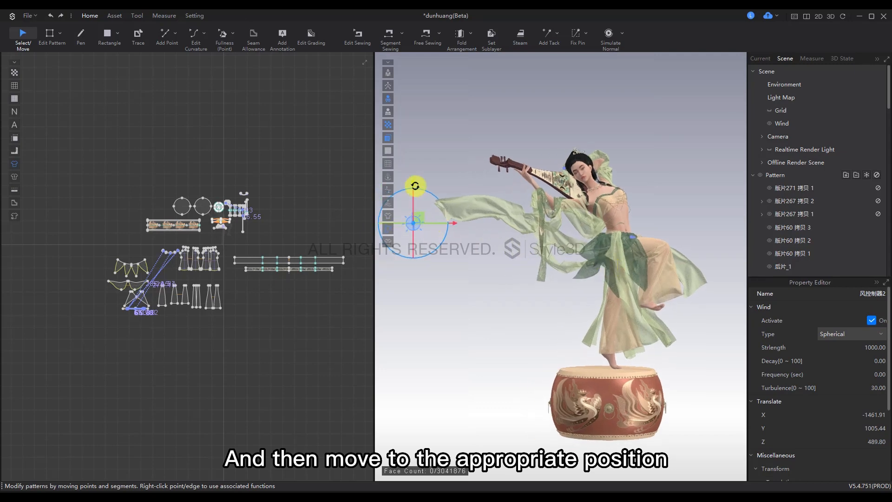
# - Move the wind controller below the streamer on the model's right front side, to about X -684, Y 133
pyautogui.moveTo(414, 186); pyautogui.dragTo(413, 309)
pyautogui.moveTo(457, 348); pyautogui.dragTo(548, 355)
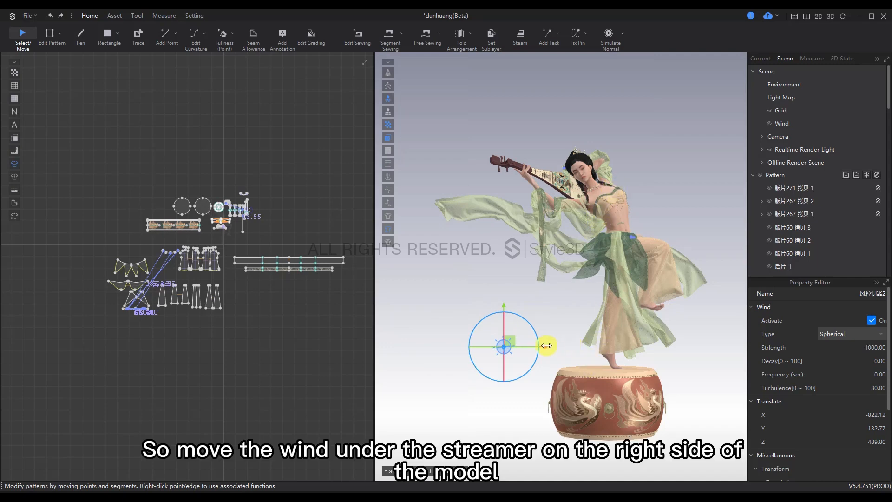
pyautogui.moveTo(546, 346); pyautogui.dragTo(566, 338)
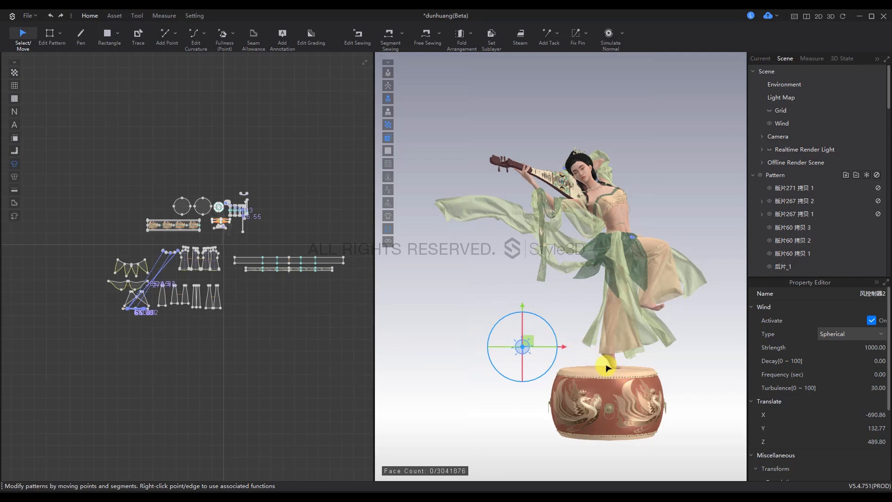
pyautogui.moveTo(566, 348); pyautogui.dragTo(567, 348)
pyautogui.moveTo(553, 409); pyautogui.dragTo(629, 407, button='right')
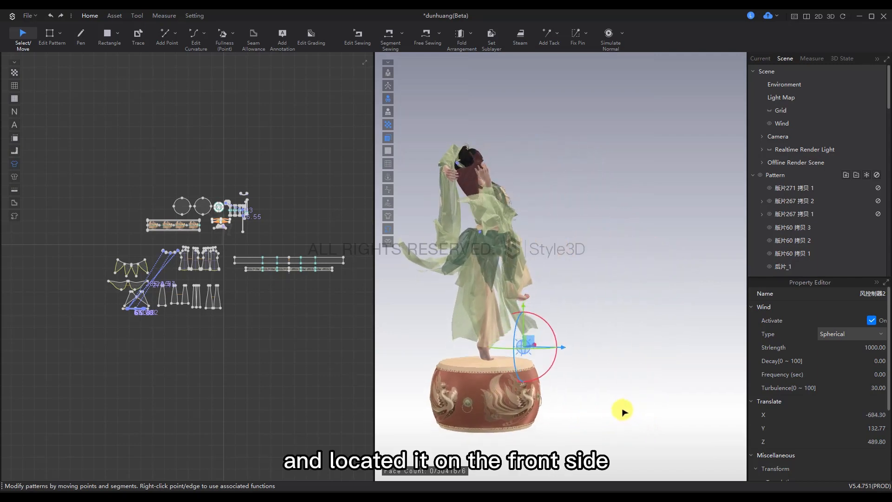
pyautogui.moveTo(655, 319); pyautogui.dragTo(575, 328, button='right')
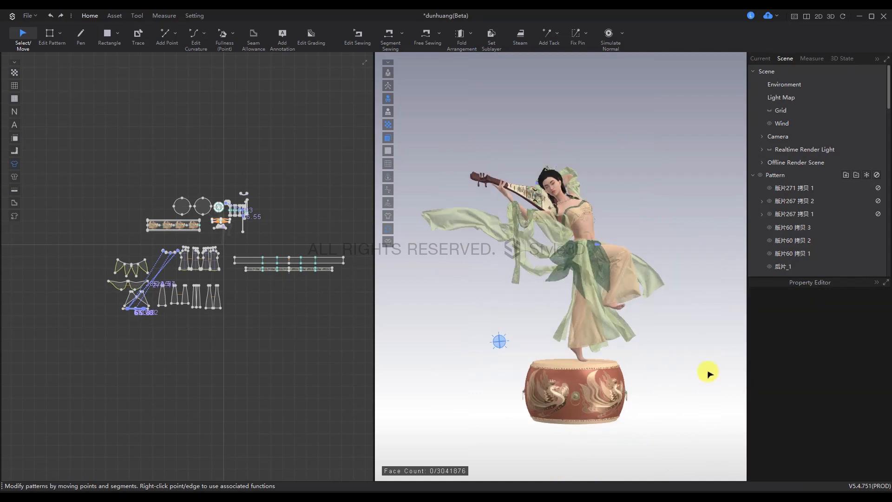
# - Open the Animation Editor and record a 9-second cloth simulation from the start frame
pyautogui.click(137, 16)
pyautogui.click(116, 35)
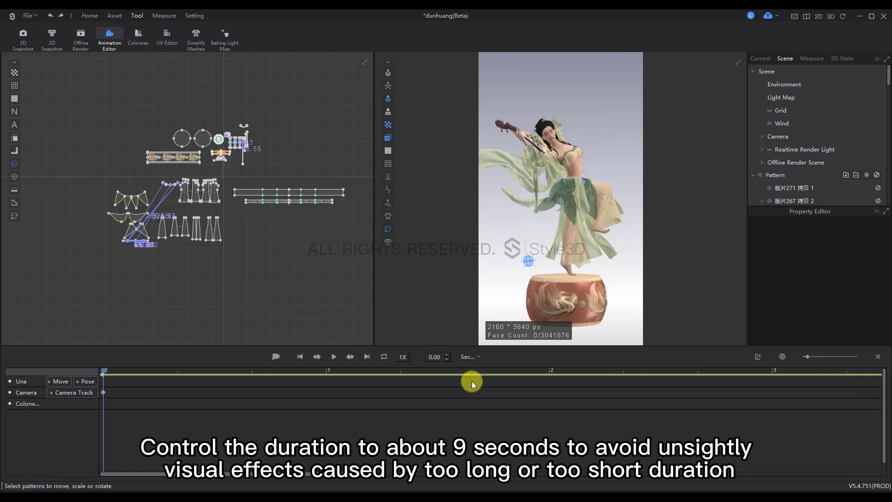
pyautogui.scroll(-4, 405, 385)
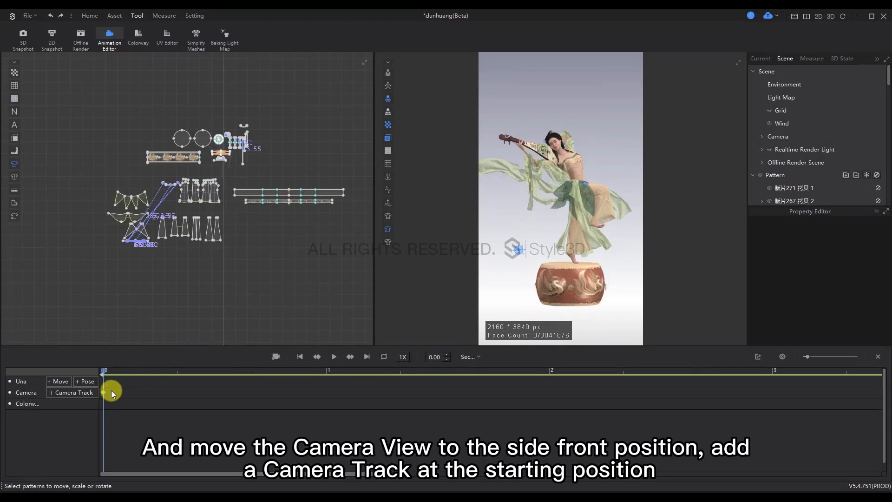
pyautogui.click(103, 372)
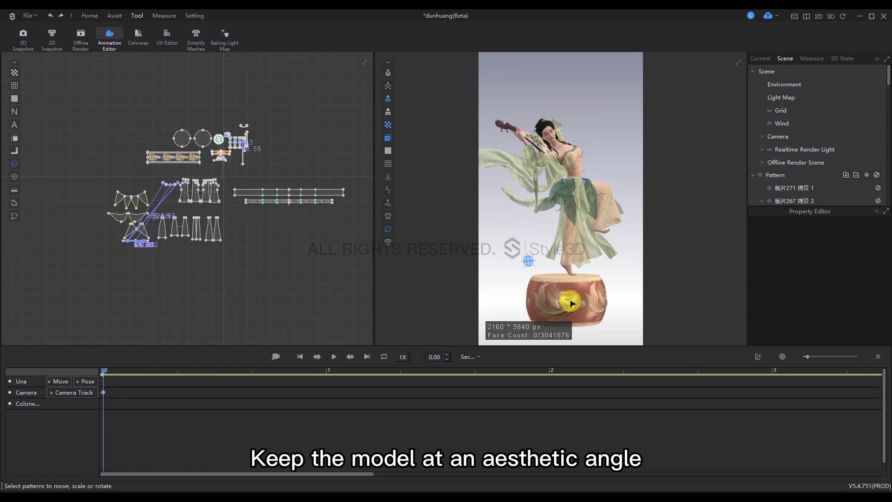
pyautogui.scroll(-3, 323, 375)
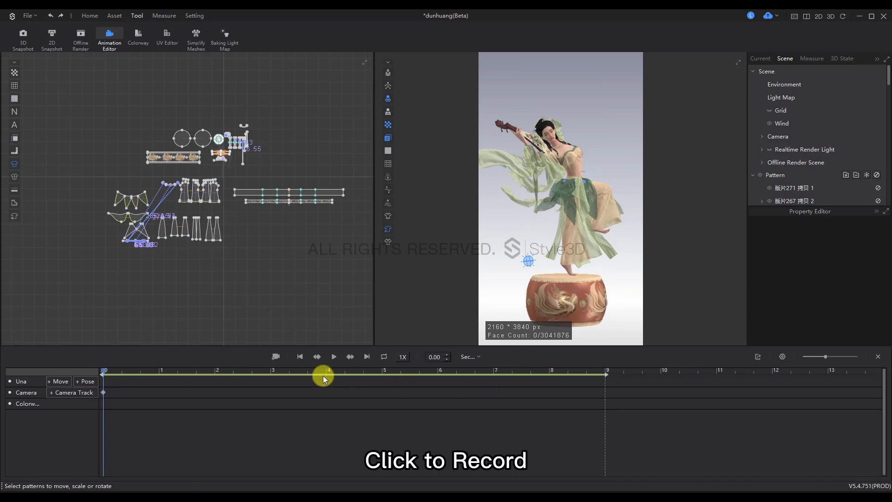
pyautogui.click(276, 356)
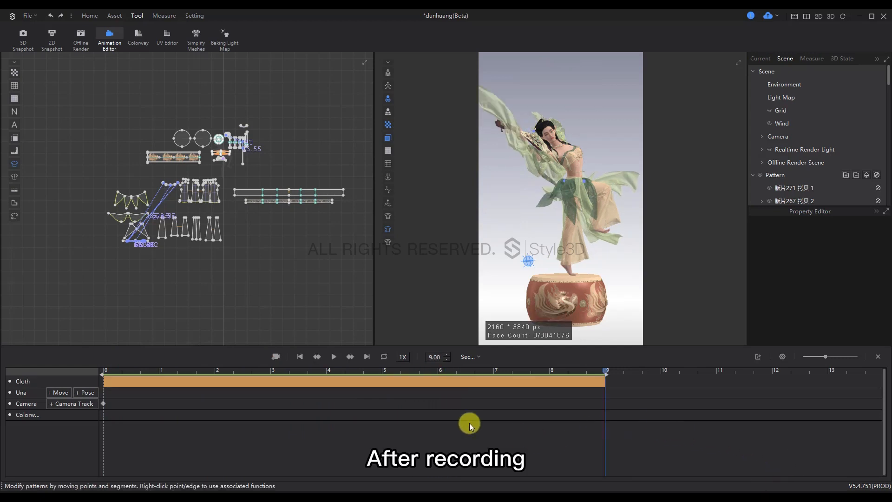
# - Play the recorded cloth animation from the start frame and examine how the streamers move
pyautogui.click(302, 357)
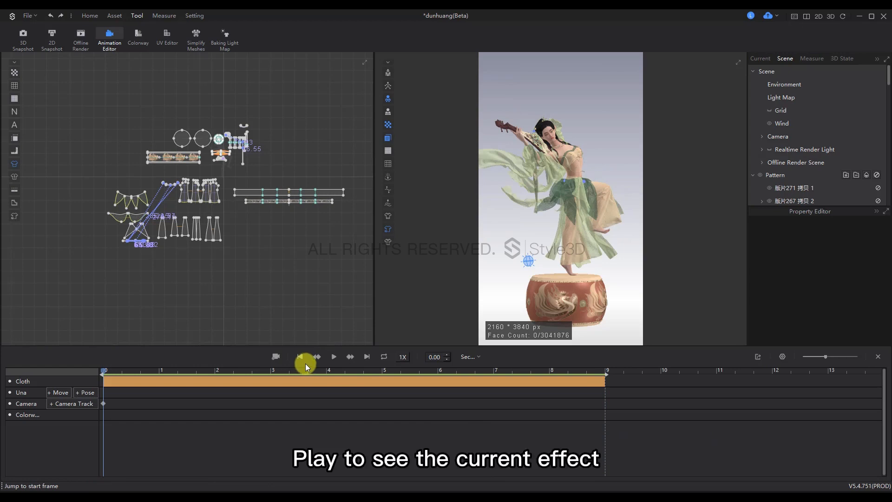
pyautogui.click(335, 356)
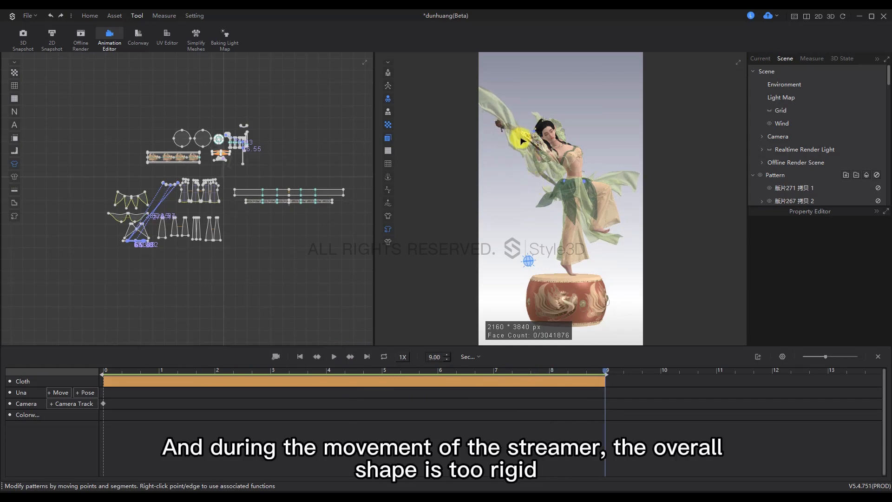
pyautogui.click(311, 355)
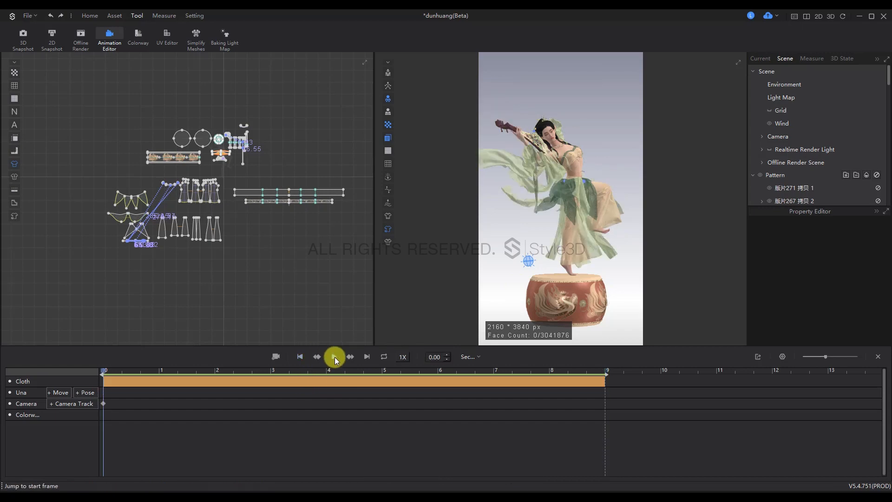
pyautogui.click(334, 357)
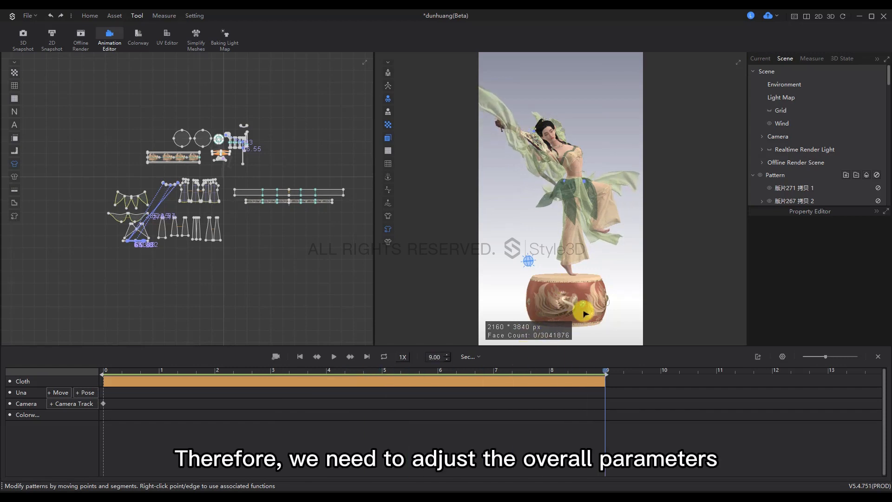
# - Return to the first frame and set the Solidify strength of all solidified patterns to 50
pyautogui.click(299, 357)
pyautogui.moveTo(89, 173); pyautogui.dragTo(333, 296)
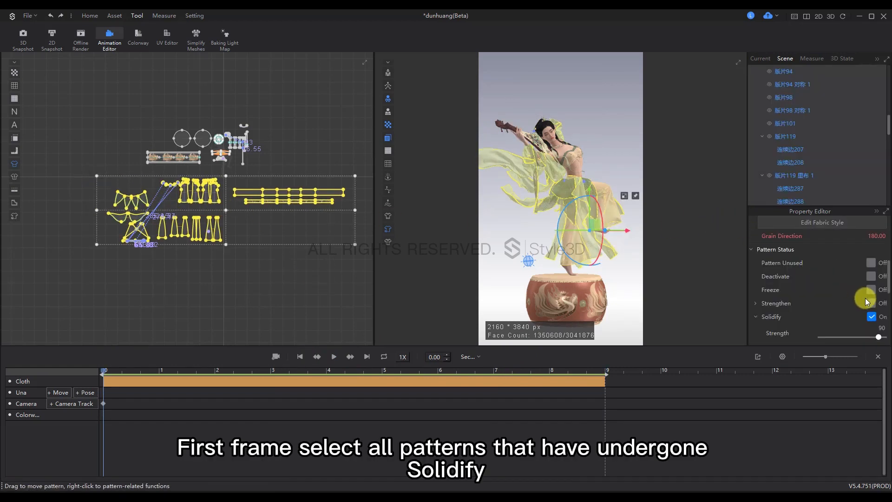
pyautogui.scroll(-1, 867, 299)
pyautogui.doubleClick(872, 287)
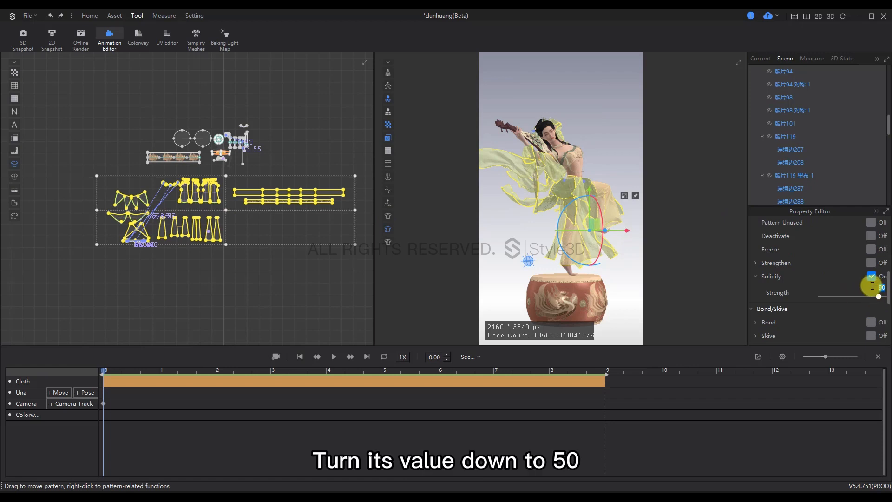
pyautogui.write('50')
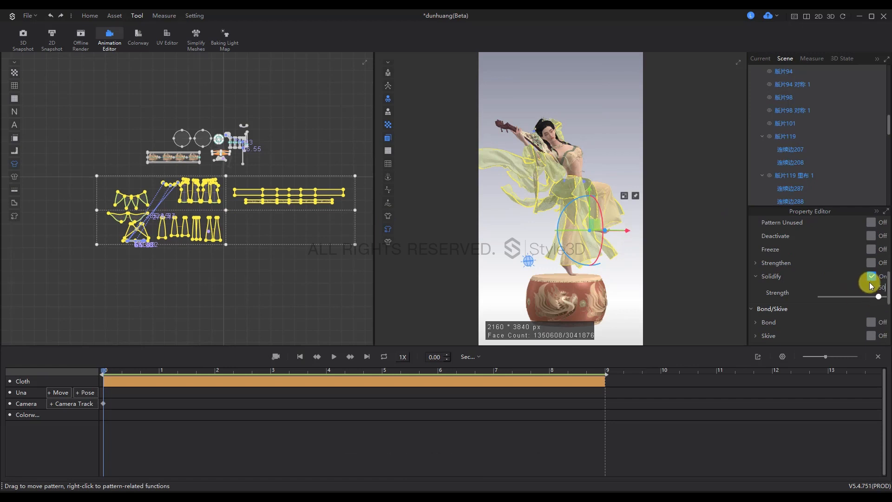
pyautogui.click(528, 261)
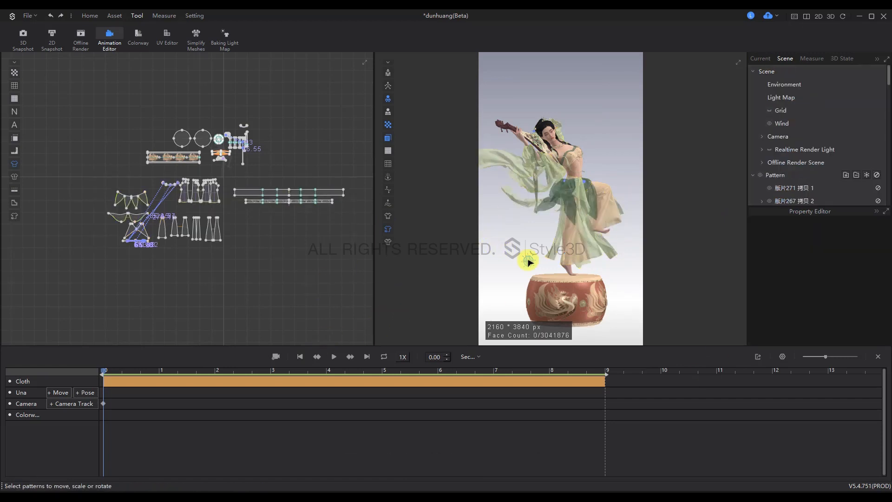
# - Set the wind controller's strength to 550
pyautogui.click(529, 262)
pyautogui.scroll(-1, 841, 274)
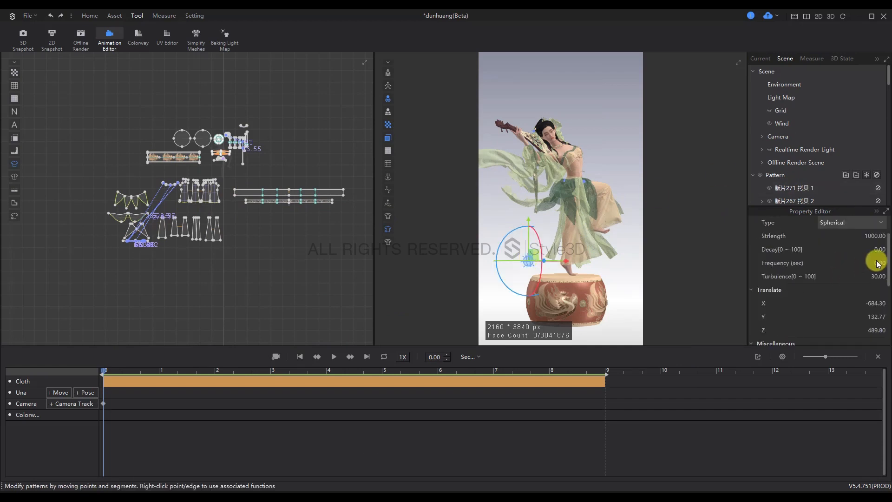
pyautogui.scroll(1, 877, 263)
pyautogui.doubleClick(873, 276)
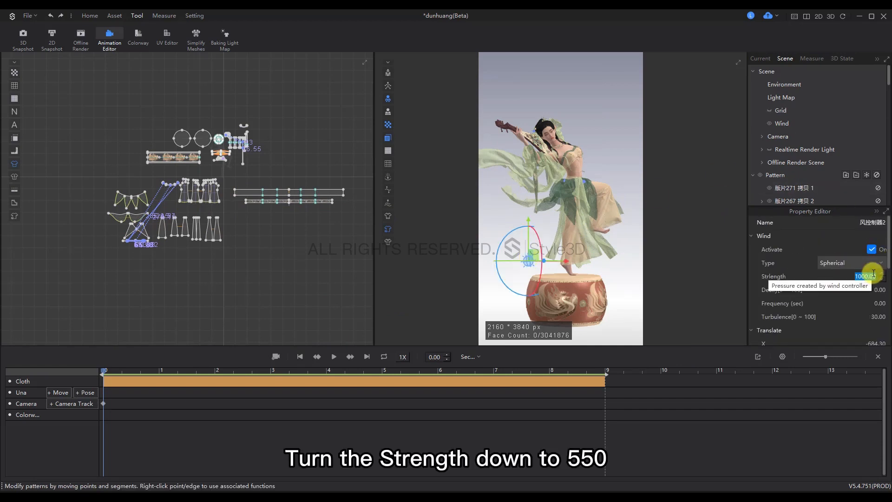
pyautogui.write('550')
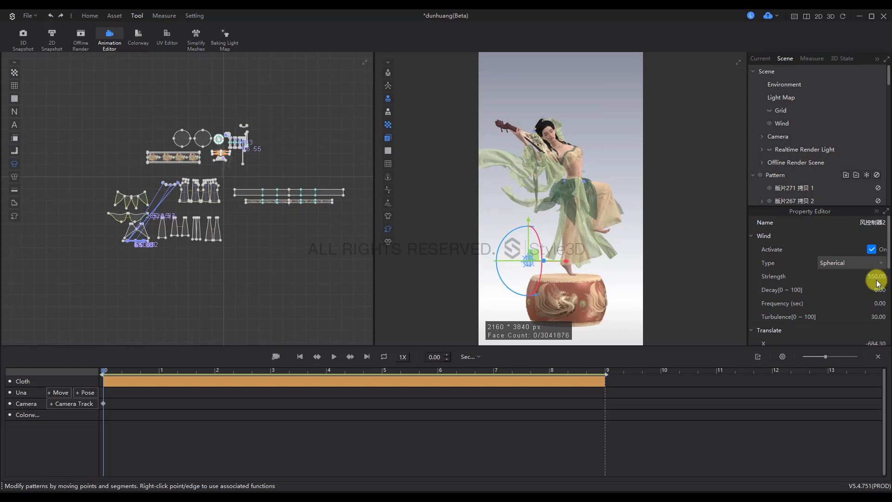
pyautogui.click(500, 316)
# - Record the cloth simulation again with the new settings and stop it at about 1.33 seconds
pyautogui.click(276, 356)
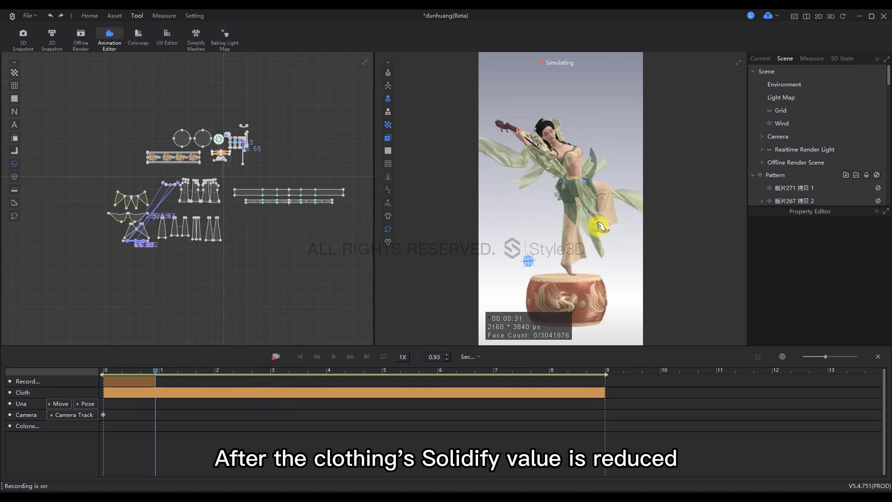
pyautogui.moveTo(525, 158); pyautogui.dragTo(541, 174)
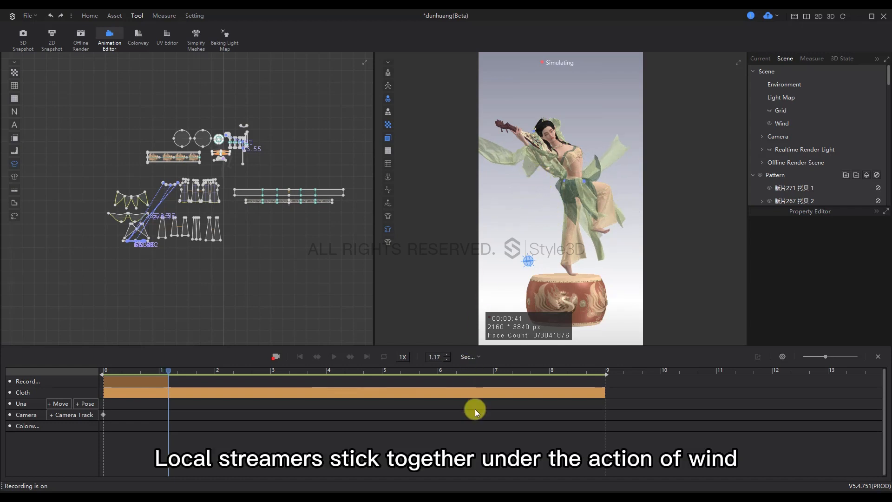
pyautogui.click(276, 356)
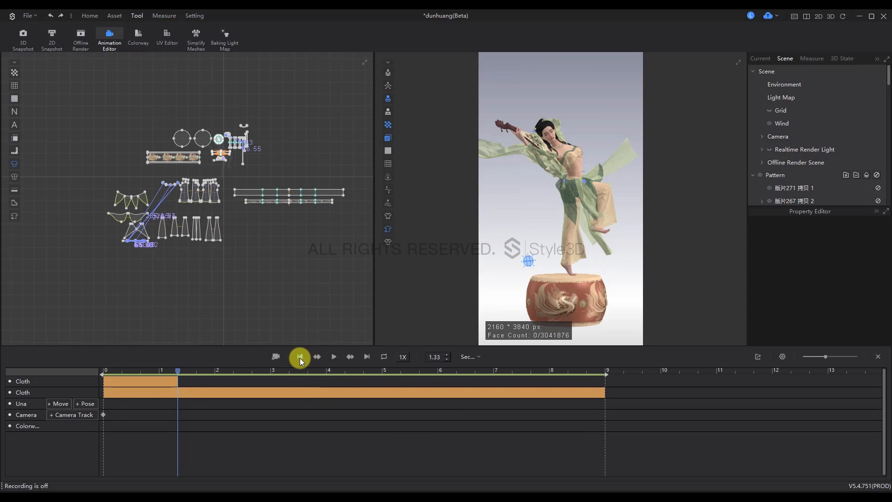
# - Return to the first frame and change the wind controller's type to Planar
pyautogui.click(300, 356)
pyautogui.click(857, 263)
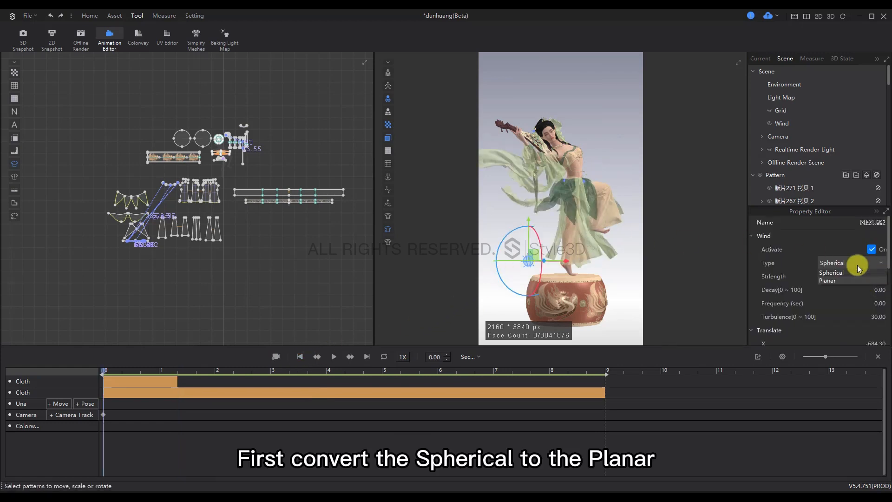
pyautogui.click(829, 280)
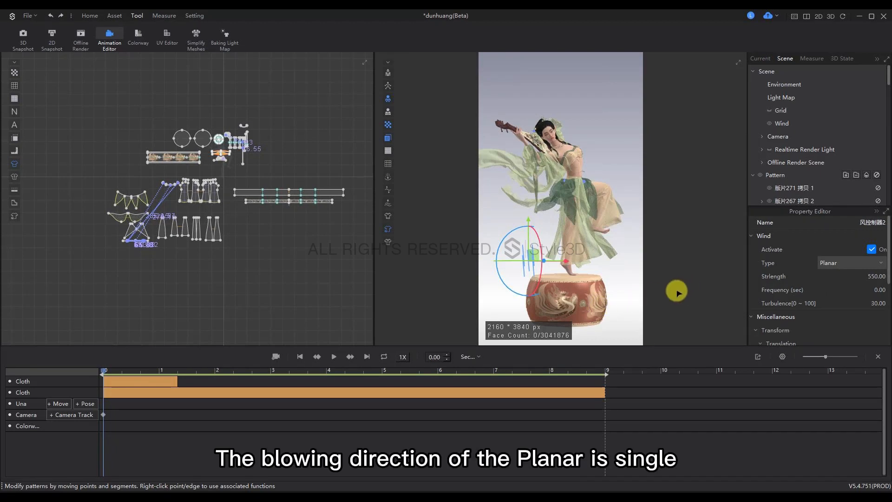
# - Rotate the wind controller so that the planar wind blows straight up
pyautogui.click(641, 277)
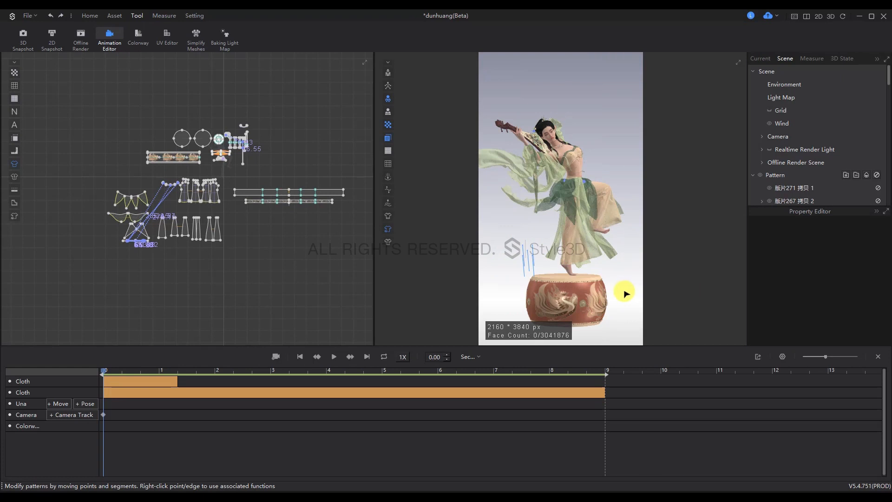
pyautogui.moveTo(625, 292); pyautogui.dragTo(577, 295, button='right')
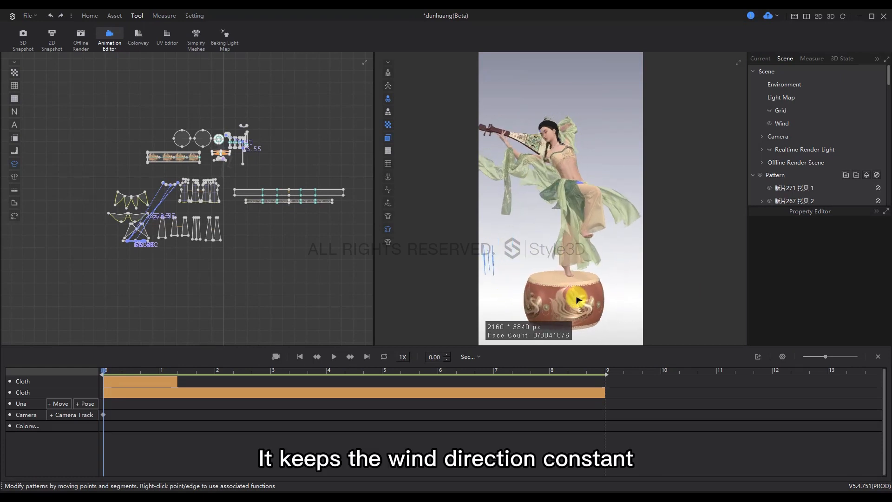
pyautogui.scroll(3, 579, 295)
pyautogui.scroll(-4, 580, 295)
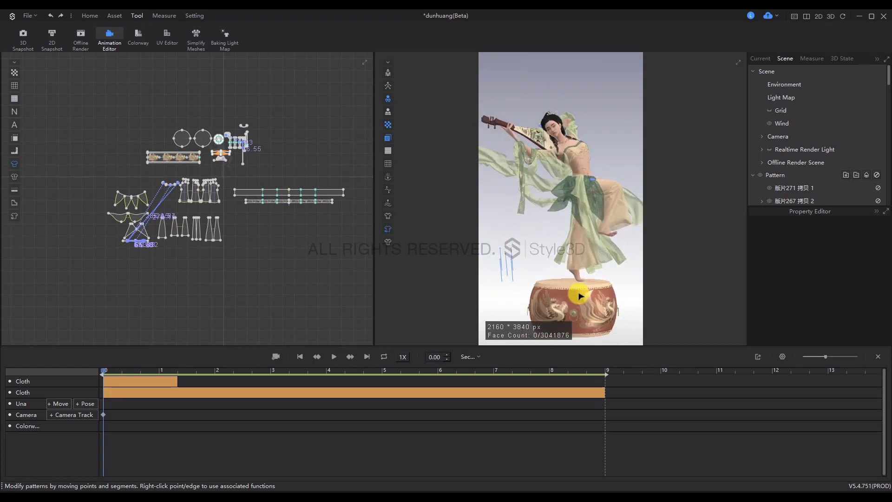
pyautogui.click(516, 256)
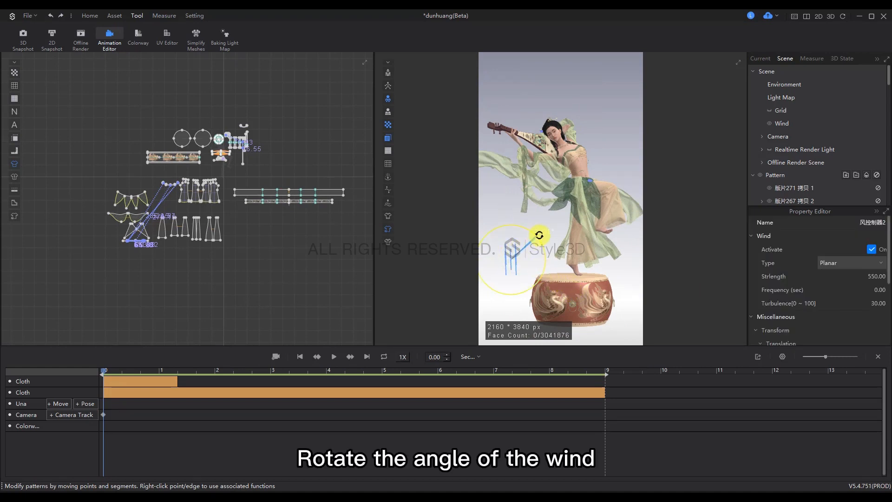
pyautogui.moveTo(540, 235); pyautogui.dragTo(540, 235)
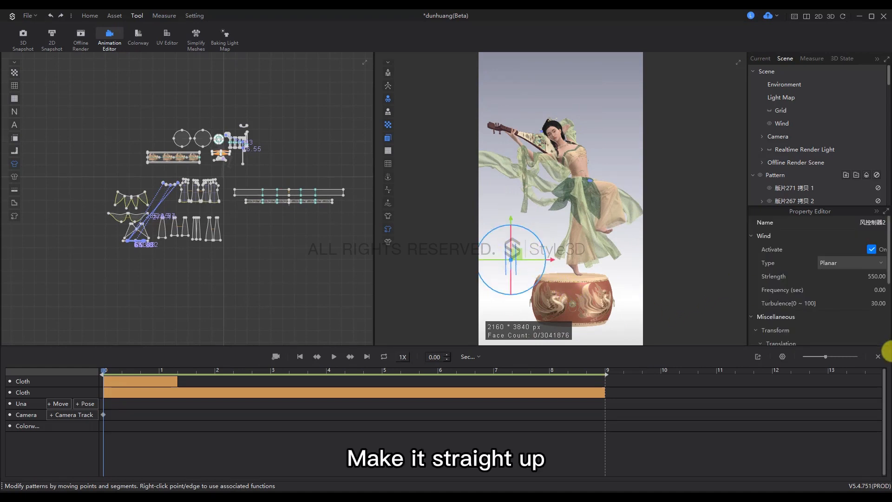
# - Set the wind controller's strength to 420 and deselect the controller
pyautogui.click(867, 277)
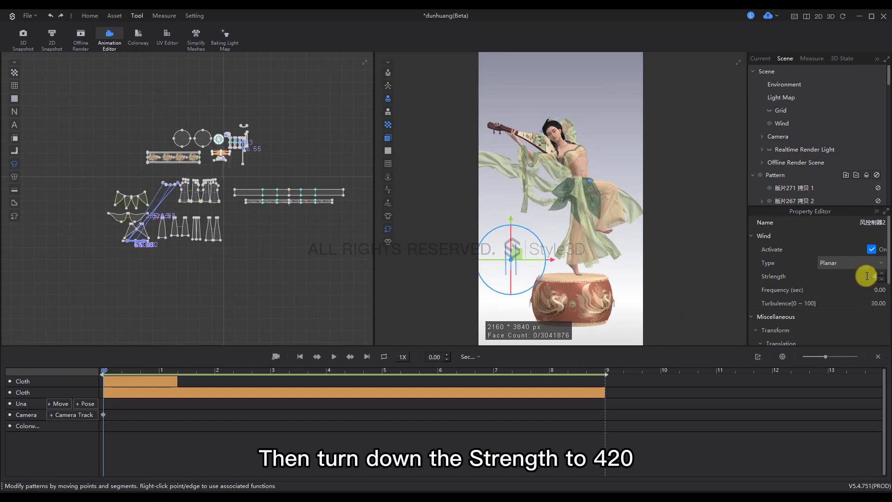
pyautogui.write('420')
pyautogui.press('Return')
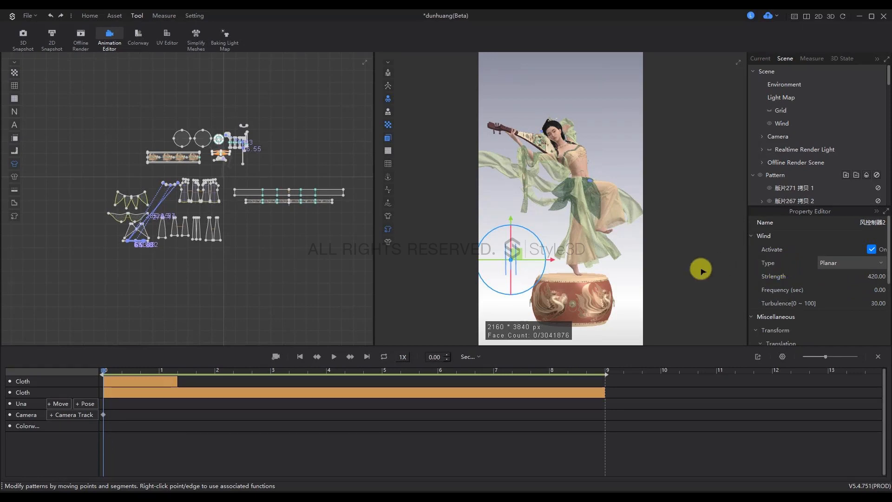
pyautogui.click(640, 289)
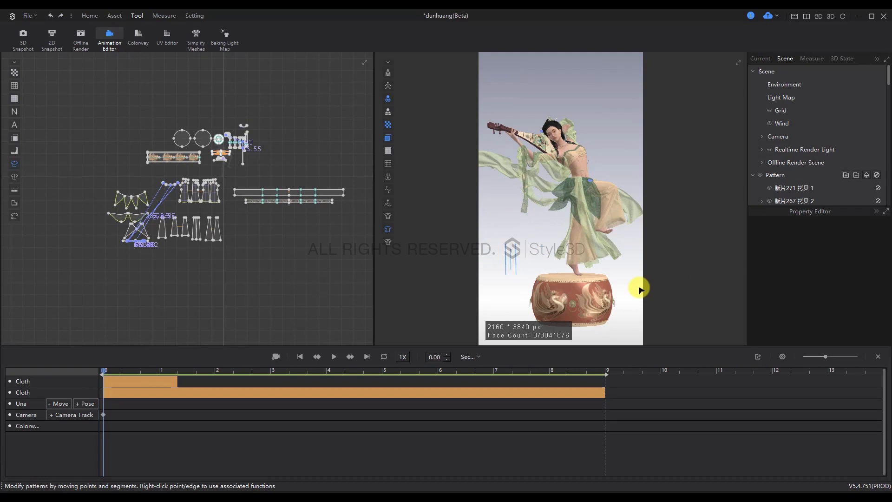
# - Record the cloth simulation with the upward planar wind over the full 9 seconds and play it back from the first frame
pyautogui.click(276, 358)
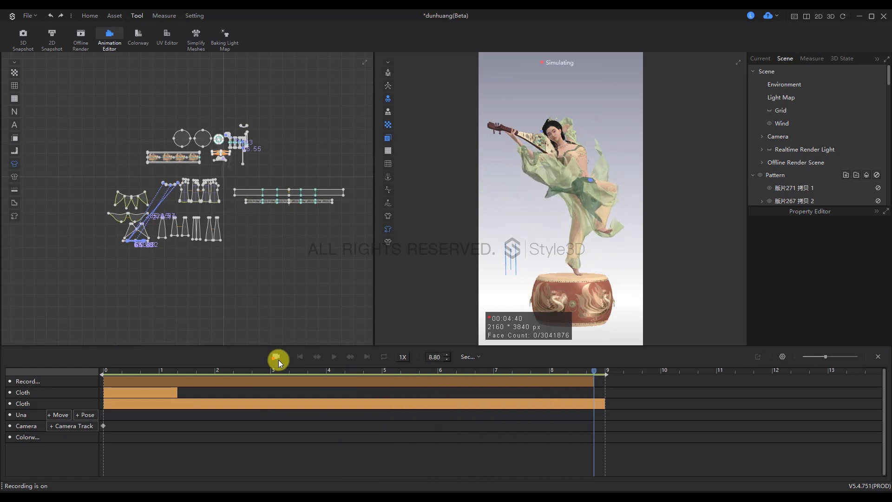
pyautogui.click(303, 355)
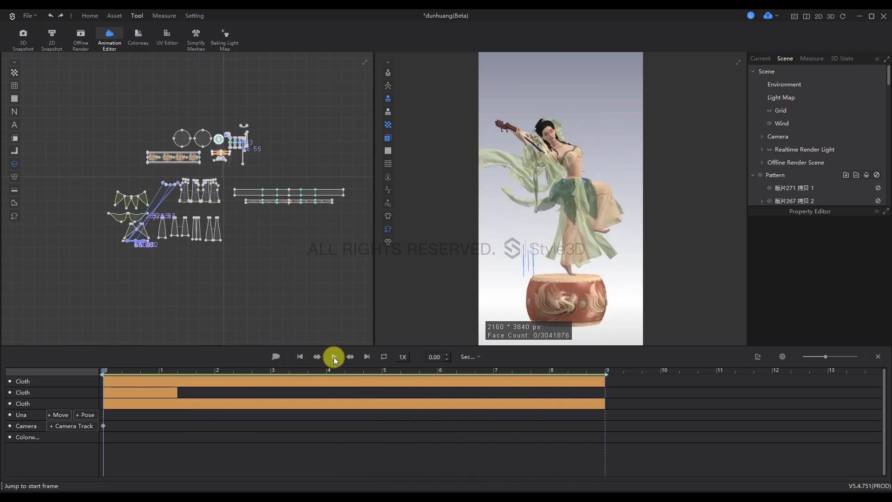
pyautogui.click(333, 357)
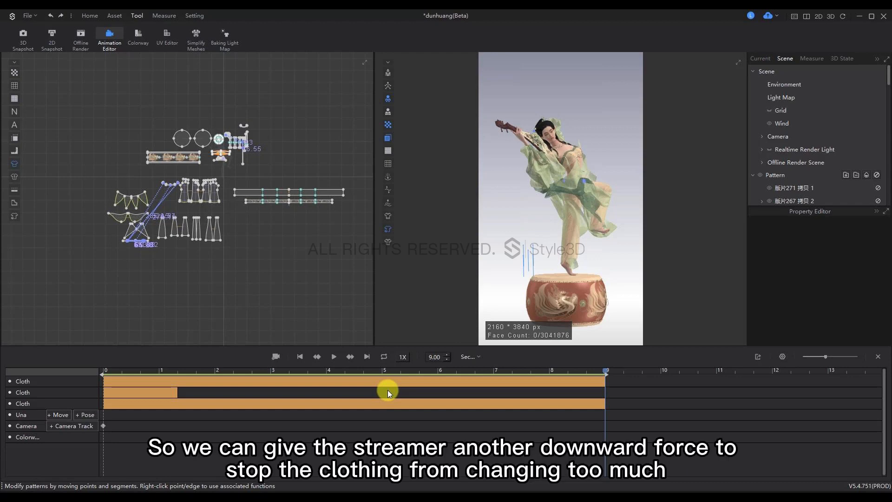
# - Return to the first frame and set the environment's coefficient of air resistance to 30
pyautogui.click(300, 357)
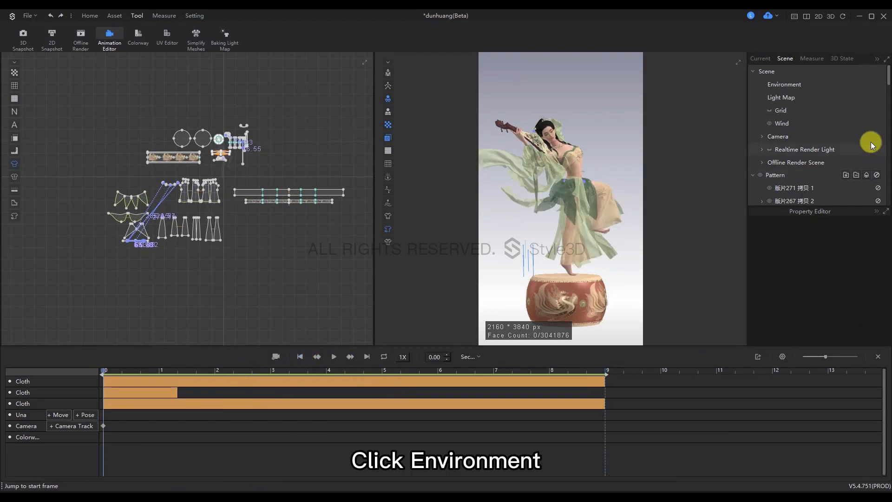
pyautogui.click(784, 84)
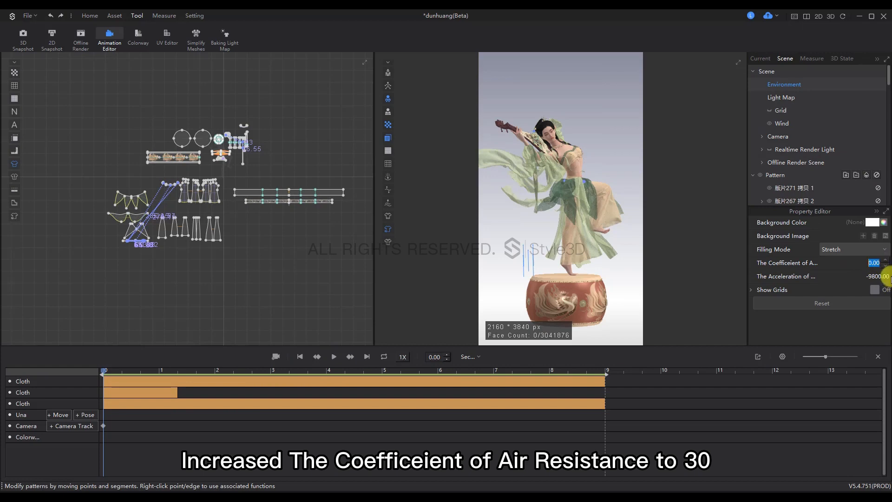
pyautogui.press('Return')
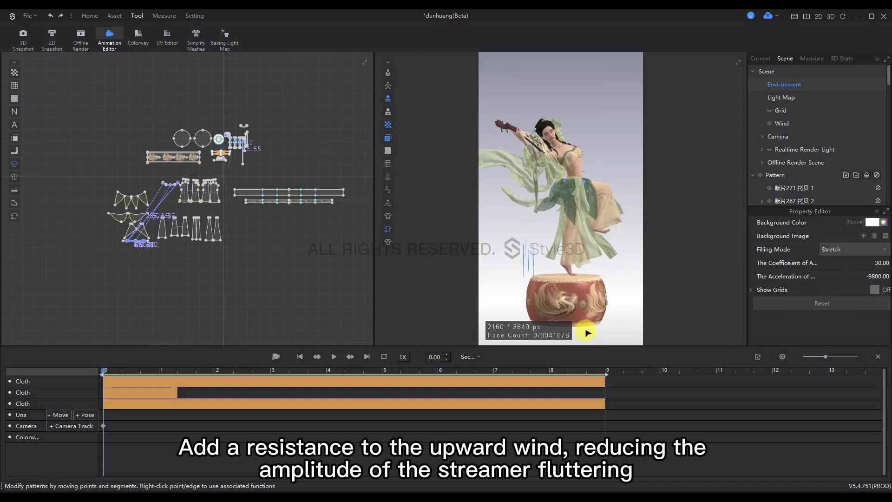
# - Set the Solidify strength of all garment patterns in the lower half of the 2D layout to 20
pyautogui.moveTo(331, 282); pyautogui.dragTo(76, 185)
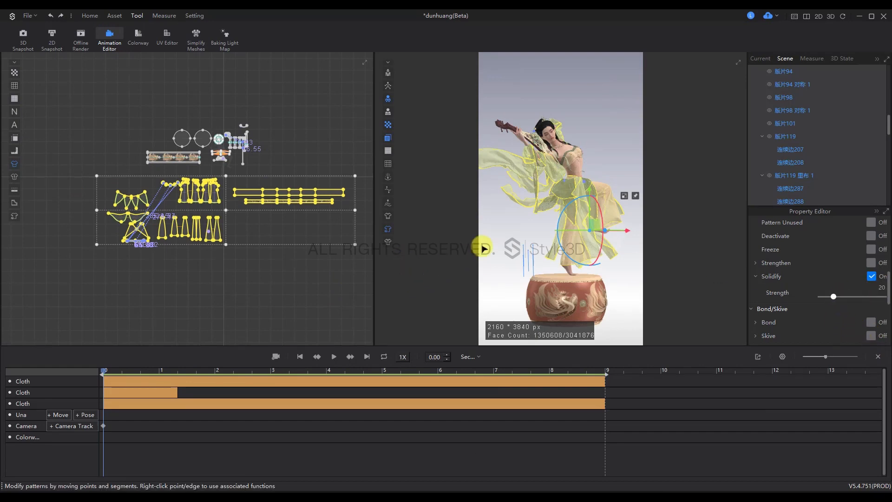
pyautogui.click(402, 255)
# - Record a 9-second cloth simulation with the added air resistance and softer solidify, and play it from the beginning
pyautogui.click(275, 357)
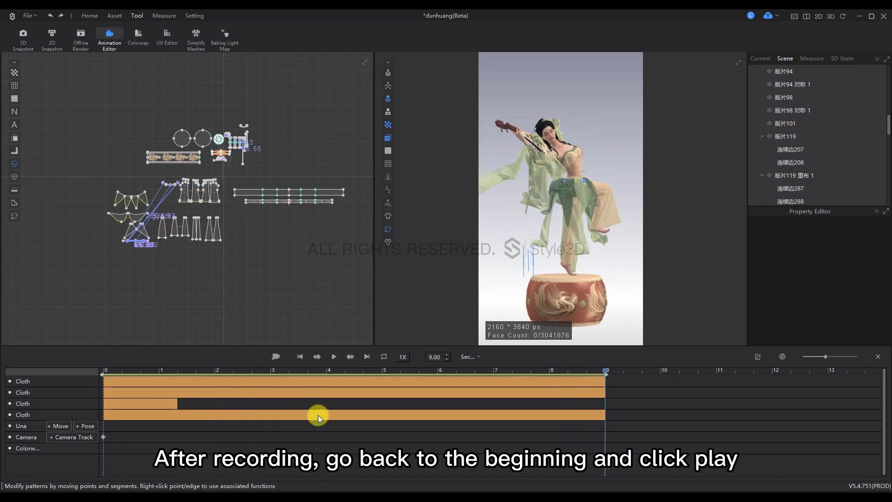
pyautogui.click(304, 355)
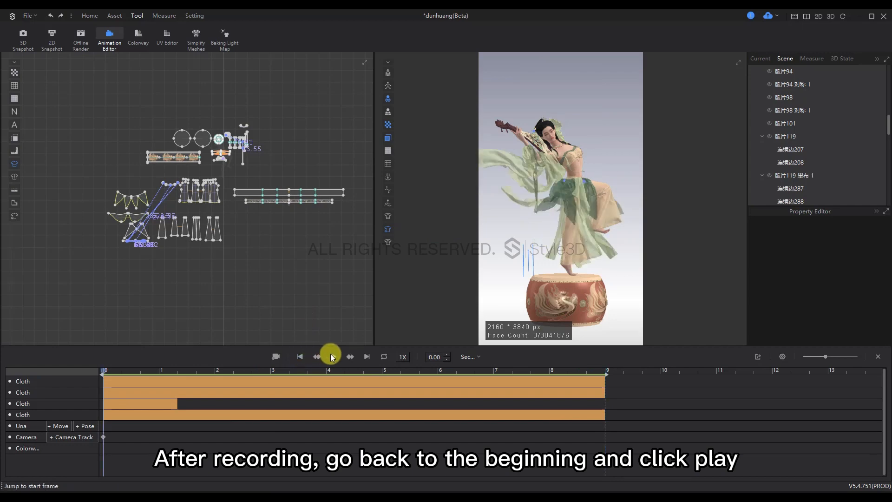
pyautogui.click(334, 355)
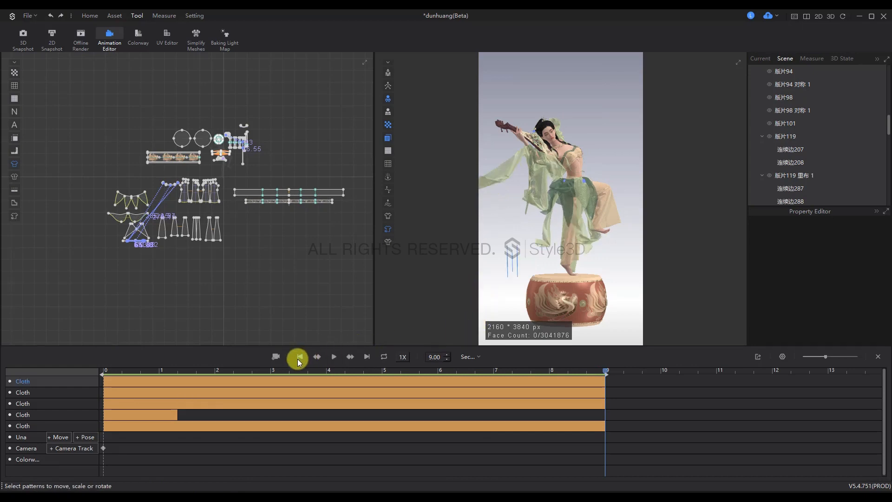
# - Return to the first frame and move the wind controller closer to the dancer
pyautogui.click(300, 356)
pyautogui.click(519, 260)
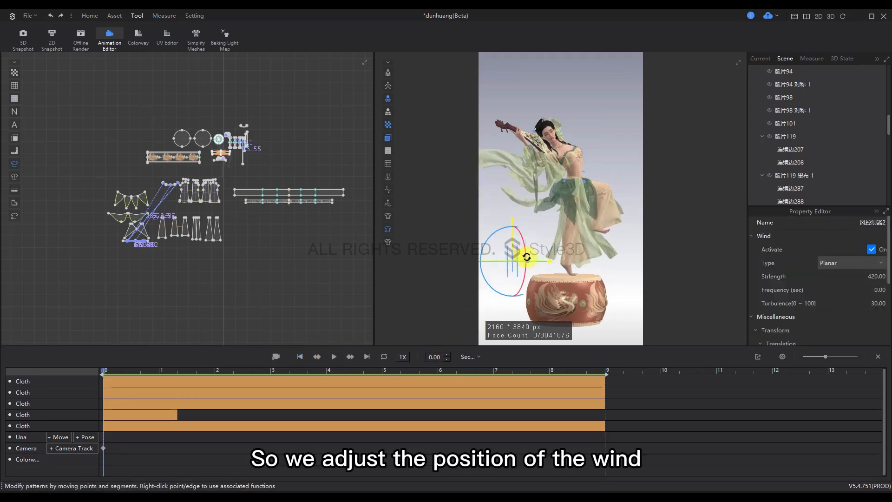
pyautogui.scroll(4, 531, 269)
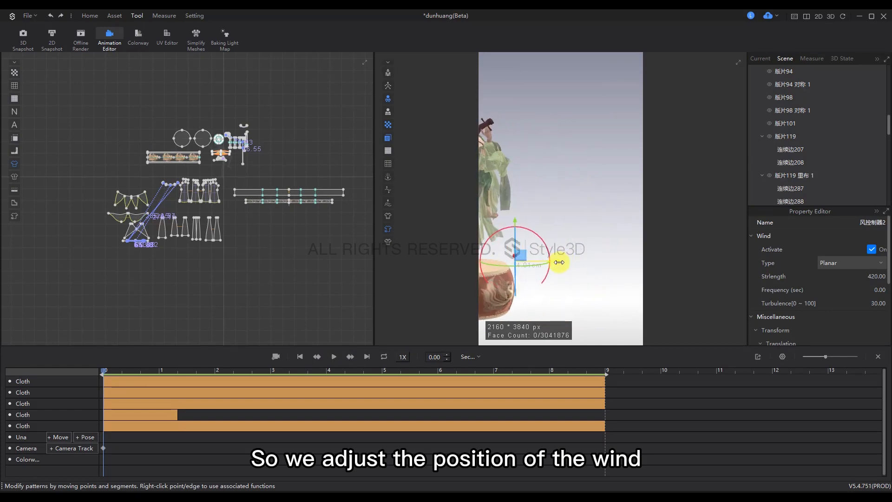
pyautogui.scroll(-4, 563, 258)
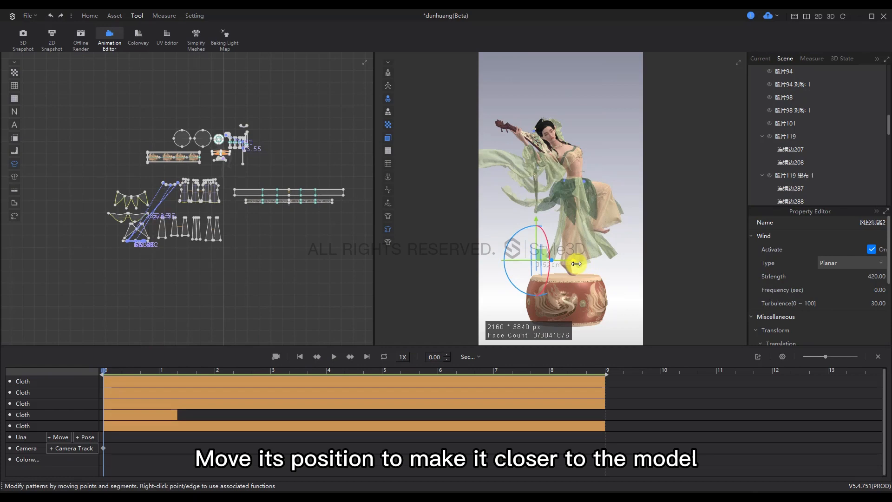
pyautogui.moveTo(576, 263); pyautogui.dragTo(570, 263)
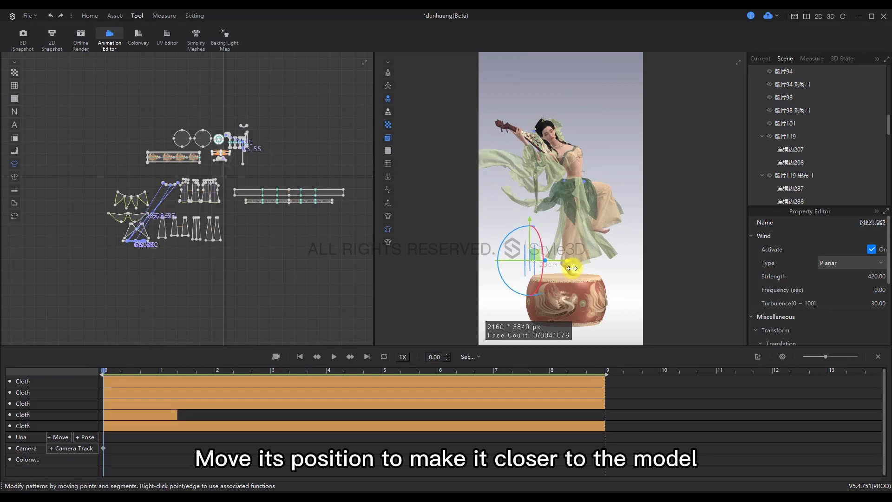
pyautogui.click(638, 281)
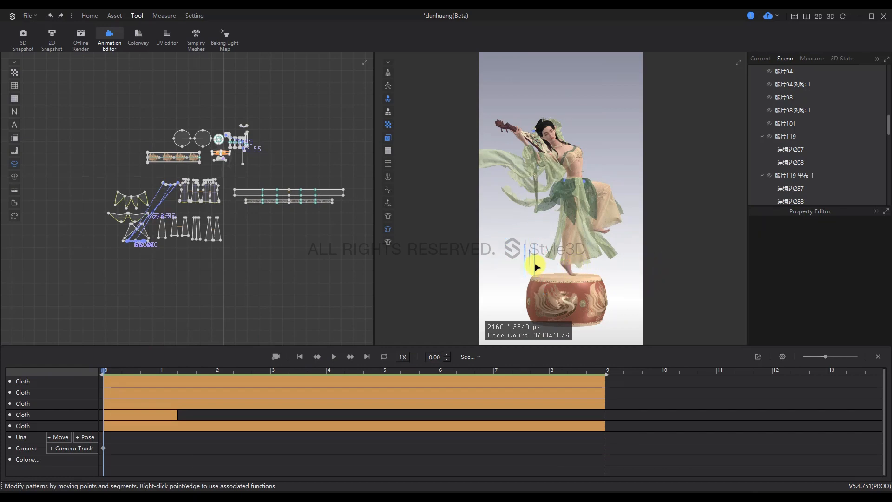
# - Tilt the wind controller slightly while checking it from several sides, and set its strength to 450
pyautogui.click(535, 263)
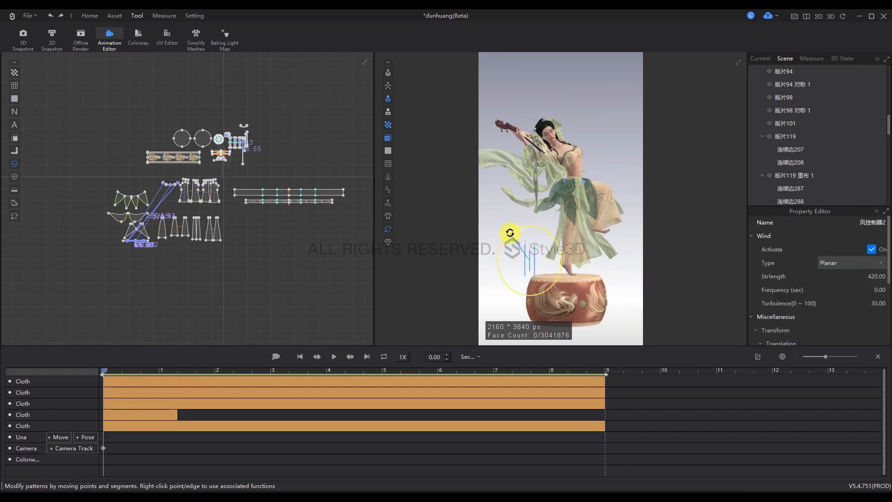
pyautogui.moveTo(509, 233); pyautogui.dragTo(511, 234)
pyautogui.click(628, 300)
pyautogui.moveTo(627, 302); pyautogui.dragTo(582, 268, button='right')
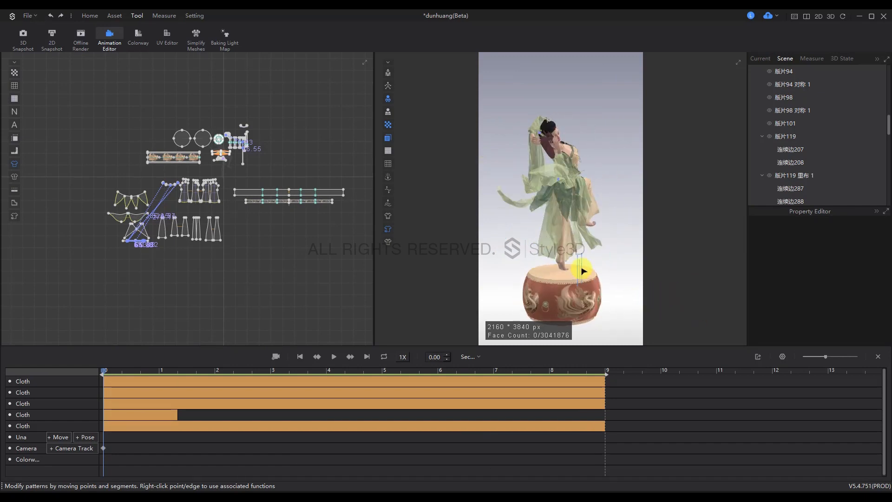
pyautogui.click(581, 270)
pyautogui.moveTo(605, 252); pyautogui.dragTo(606, 254)
pyautogui.moveTo(641, 305); pyautogui.dragTo(670, 293, button='right')
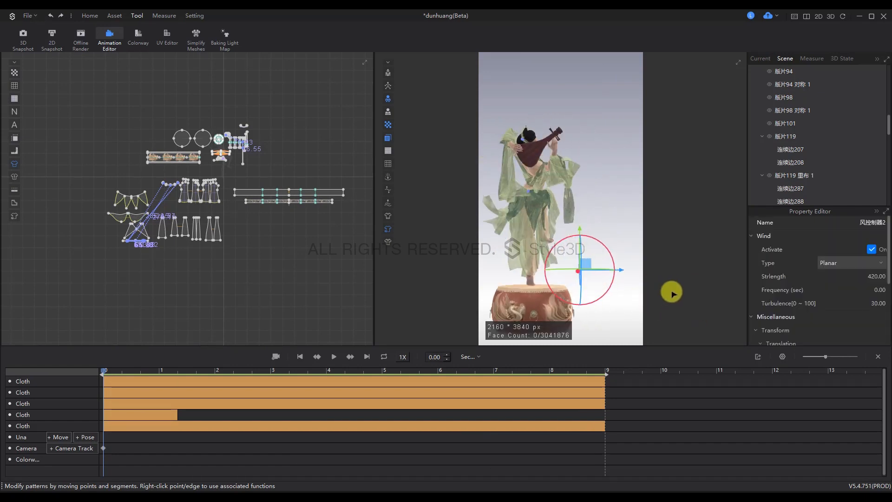
pyautogui.moveTo(550, 234); pyautogui.dragTo(552, 237)
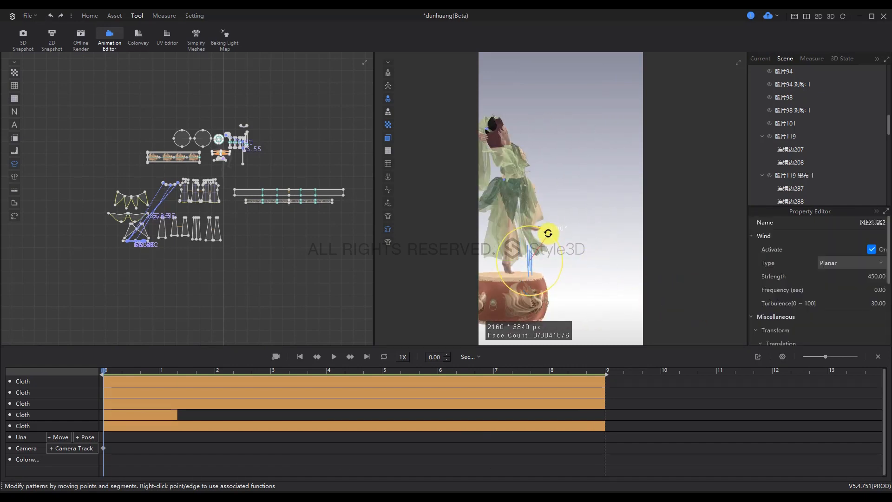
# - Angle the wind controller to blow from right to left and front to back, in line with the streamer
pyautogui.moveTo(576, 287); pyautogui.dragTo(594, 281, button='right')
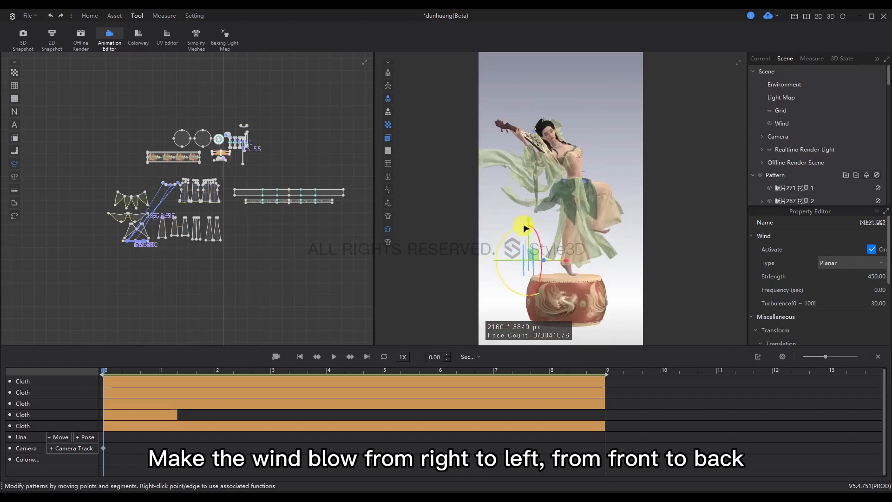
pyautogui.moveTo(525, 228); pyautogui.dragTo(519, 225)
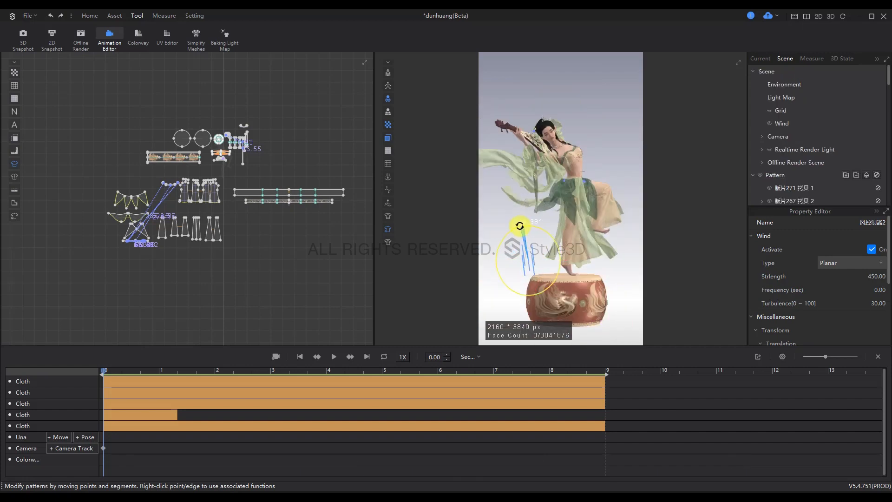
pyautogui.moveTo(555, 279); pyautogui.dragTo(552, 259, button='right')
pyautogui.click(551, 258)
pyautogui.click(515, 262)
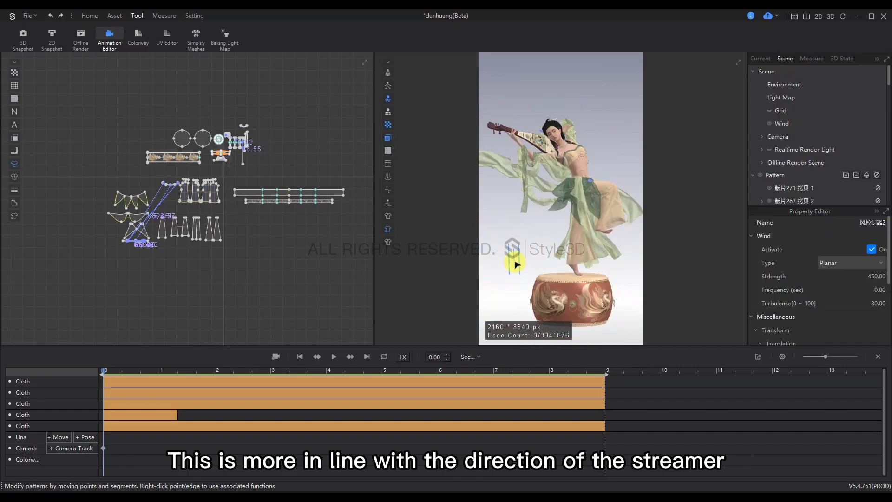
pyautogui.moveTo(513, 224); pyautogui.dragTo(503, 224)
pyautogui.moveTo(514, 259); pyautogui.dragTo(628, 283, button='right')
# - Restore the first-frame view and shift the tilted wind controller slightly away from the dancer
pyautogui.click(299, 356)
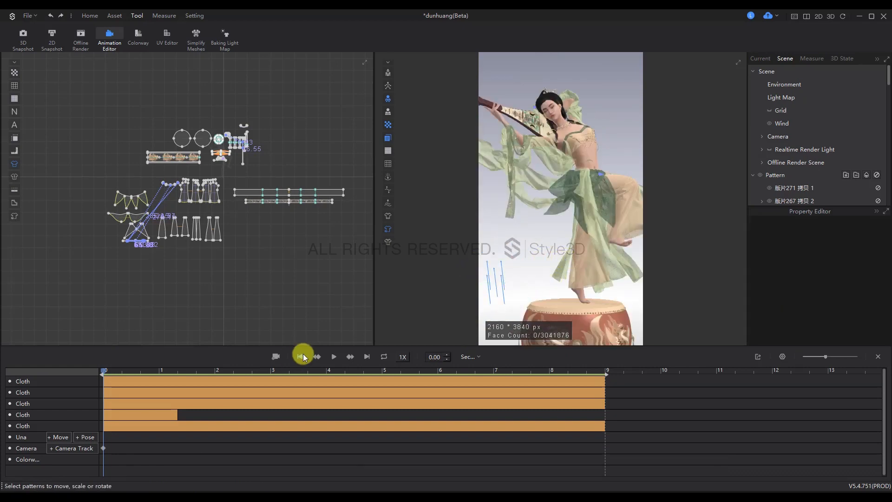
pyautogui.click(536, 265)
pyautogui.moveTo(570, 263); pyautogui.dragTo(562, 263)
pyautogui.click(484, 302)
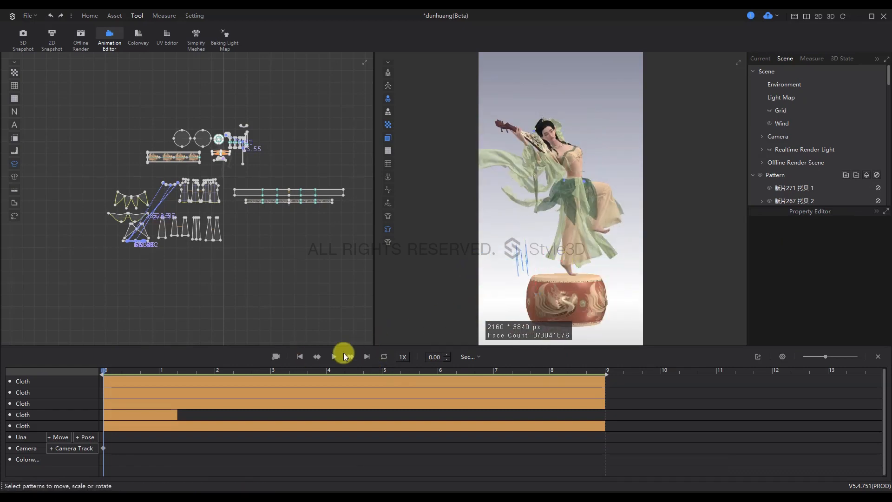
# - Record the cloth simulation with the tilted wind for 9 seconds and replay it from the start
pyautogui.click(273, 356)
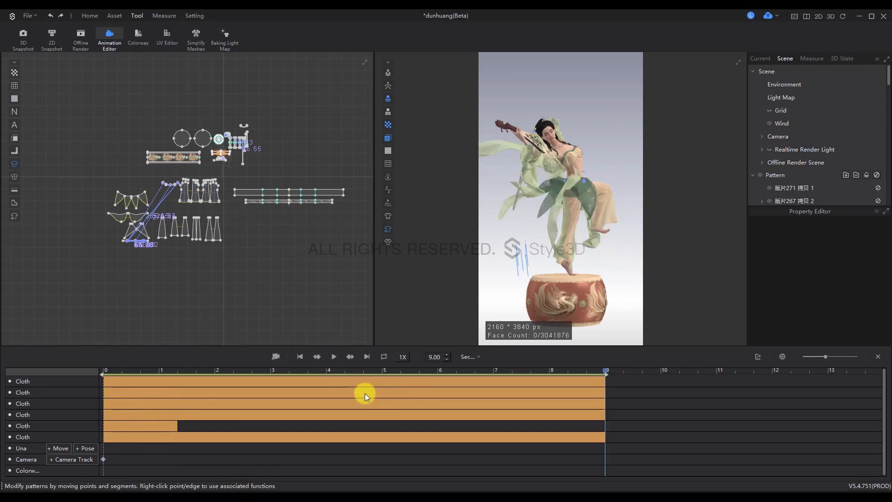
pyautogui.click(301, 358)
pyautogui.click(335, 357)
# - Readjust the wind controller's angle to reduce its inclination
pyautogui.click(529, 258)
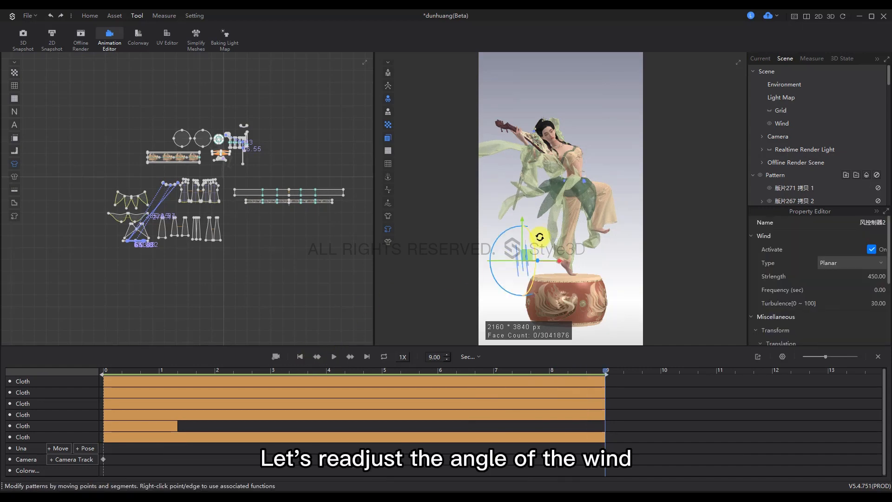
pyautogui.moveTo(527, 224); pyautogui.dragTo(529, 225)
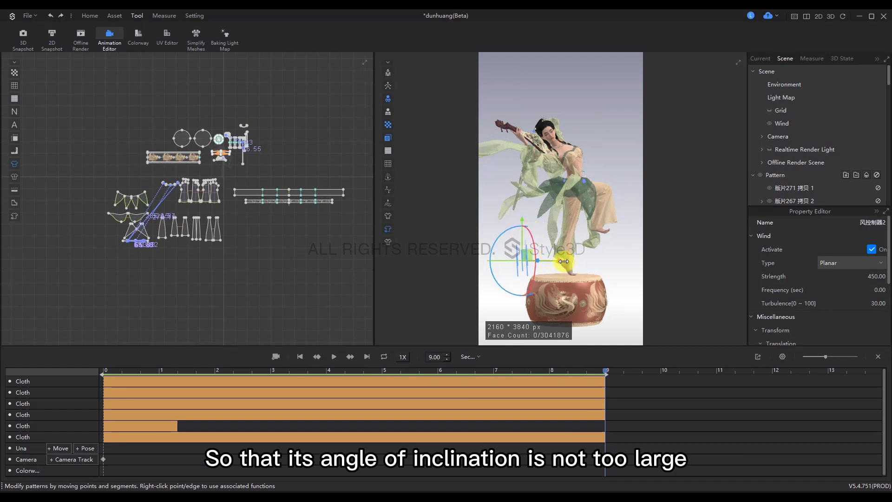
# - Nudge the wind controller slightly towards the dancer, record the cloth simulation again from the first frame and play it back
pyautogui.moveTo(564, 262); pyautogui.dragTo(566, 260)
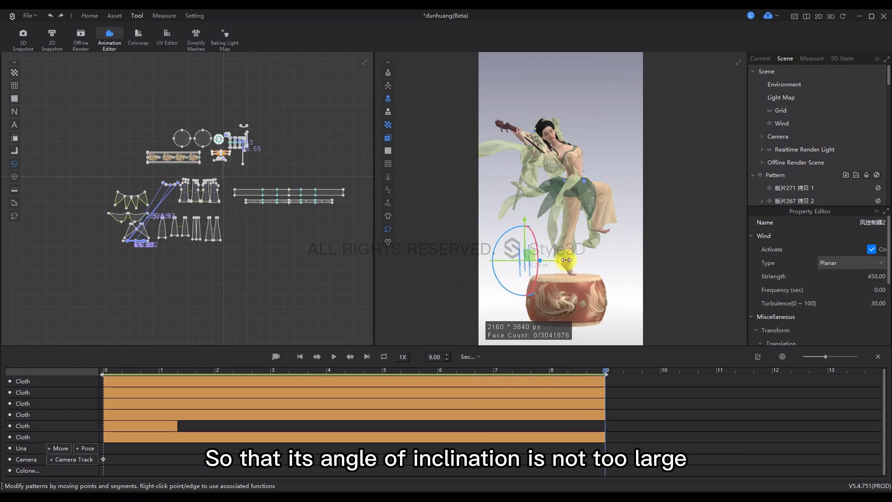
pyautogui.click(300, 359)
pyautogui.click(275, 351)
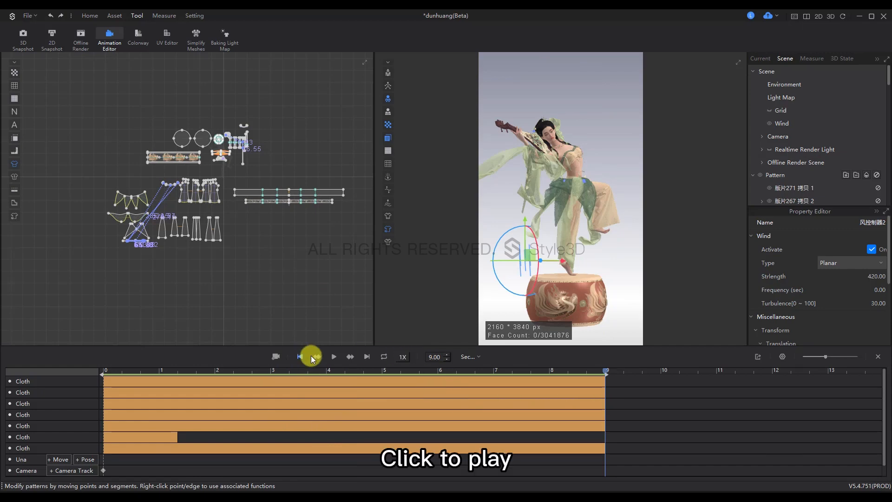
pyautogui.click(334, 357)
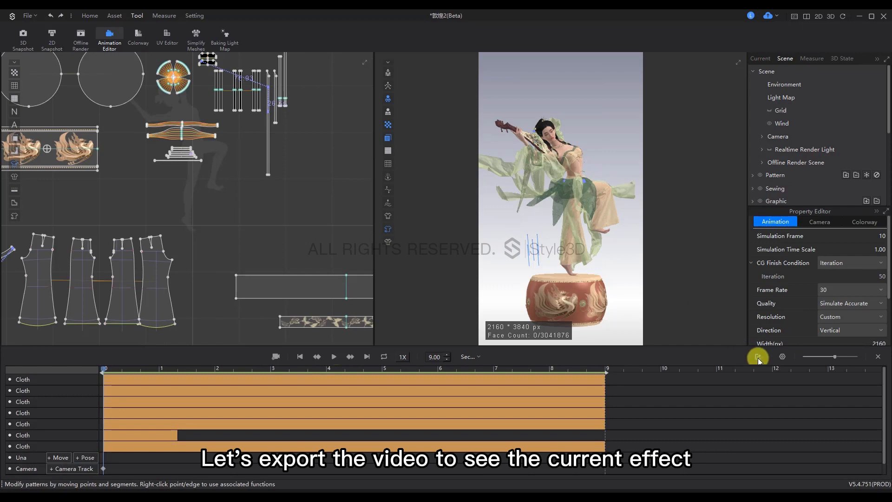
# - Export the animation as an MP4 video named dnhuang and play the exported file in the media player
pyautogui.click(757, 358)
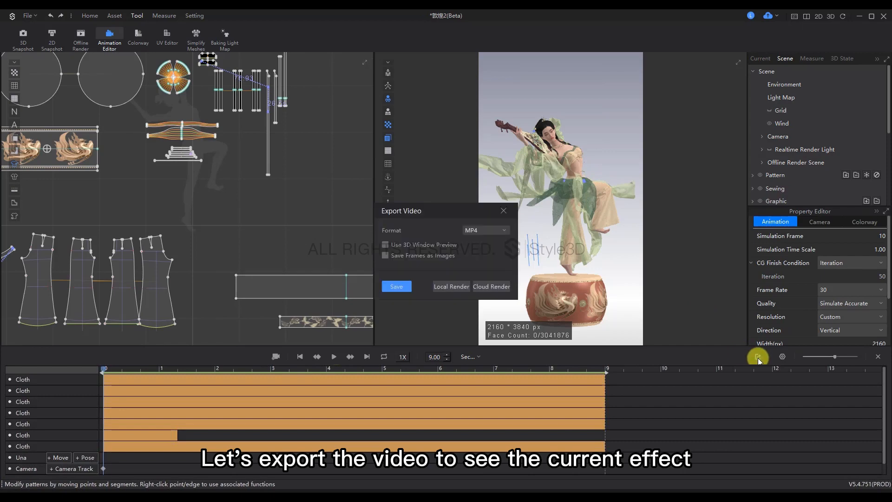
pyautogui.click(403, 287)
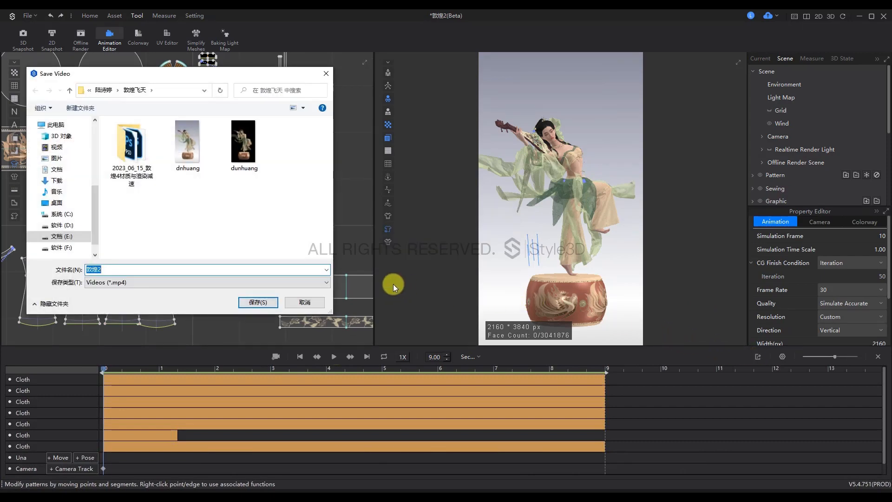
pyautogui.click(186, 153)
pyautogui.click(93, 270)
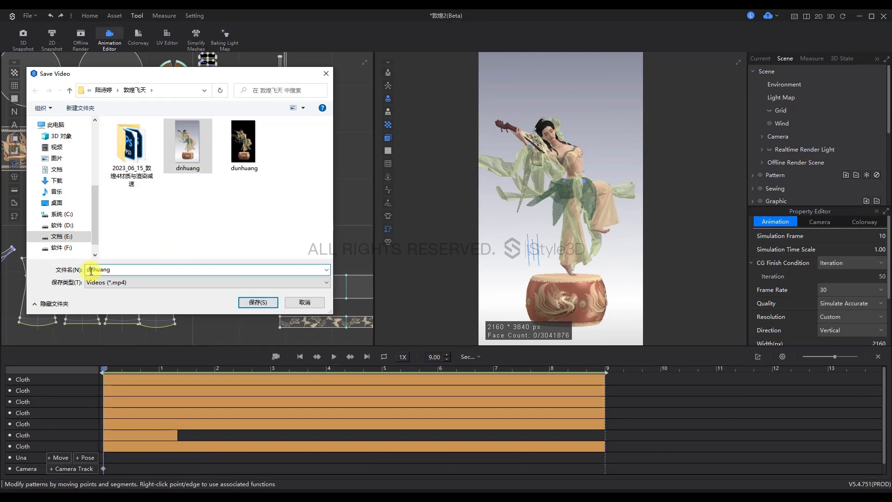
pyautogui.click(260, 302)
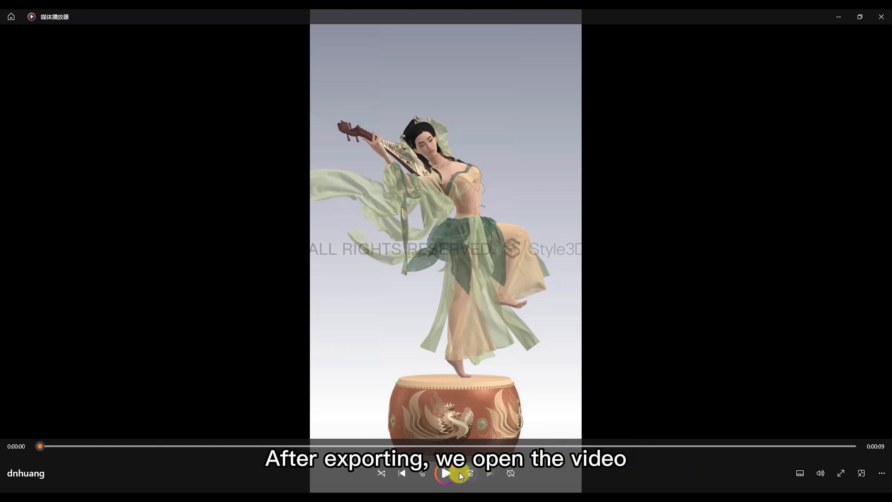
pyautogui.click(447, 474)
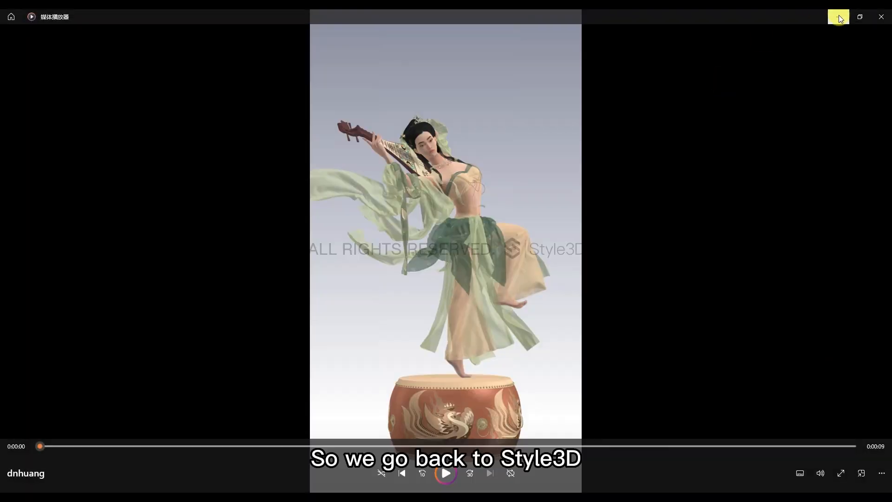
# - Return to Style3D and render the animation locally to an MP4 video named dunhuang
pyautogui.click(838, 16)
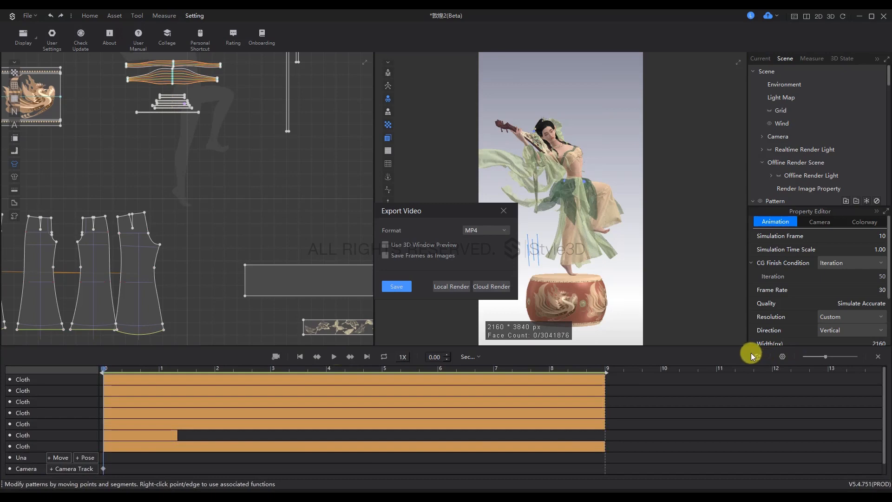
pyautogui.click(457, 284)
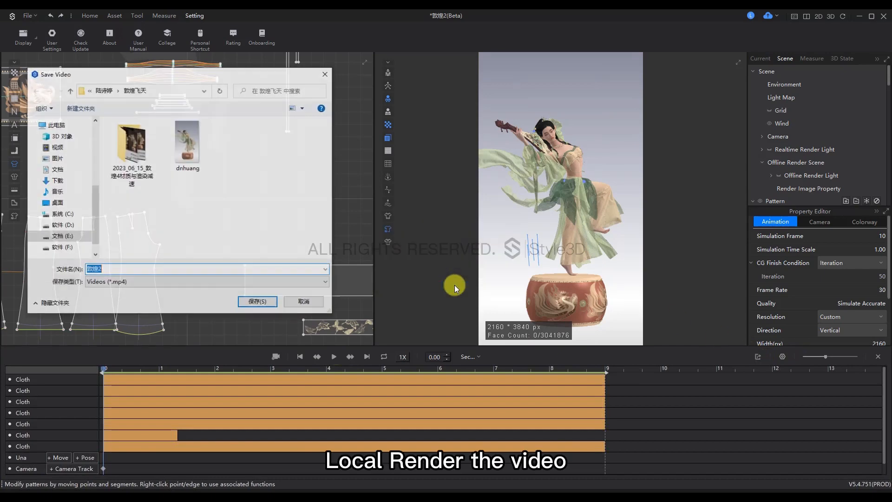
pyautogui.click(120, 269)
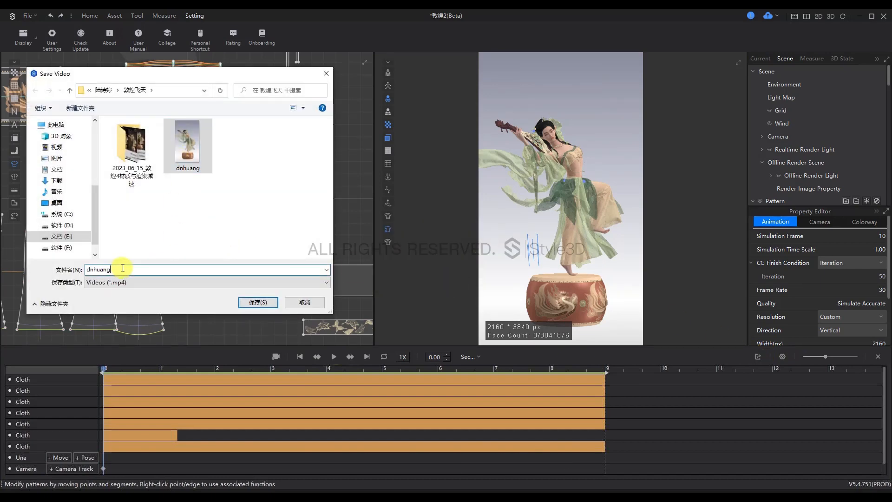
pyautogui.click(90, 269)
pyautogui.write('u')
pyautogui.click(253, 302)
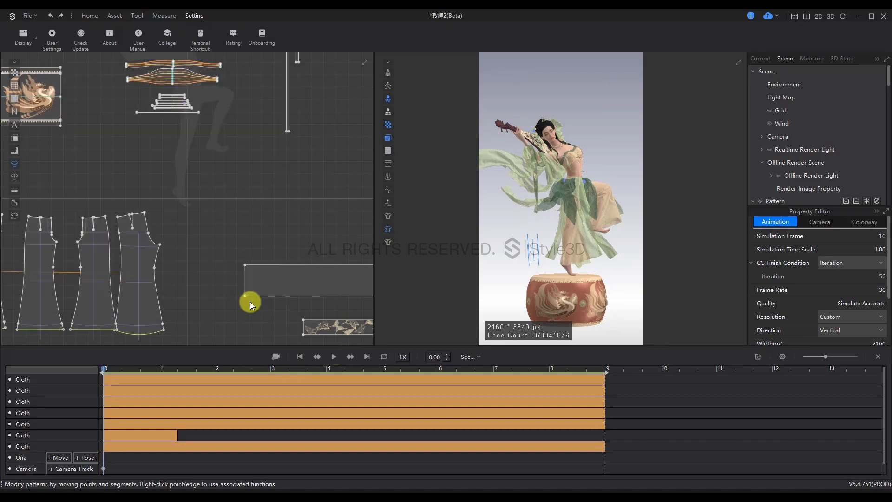